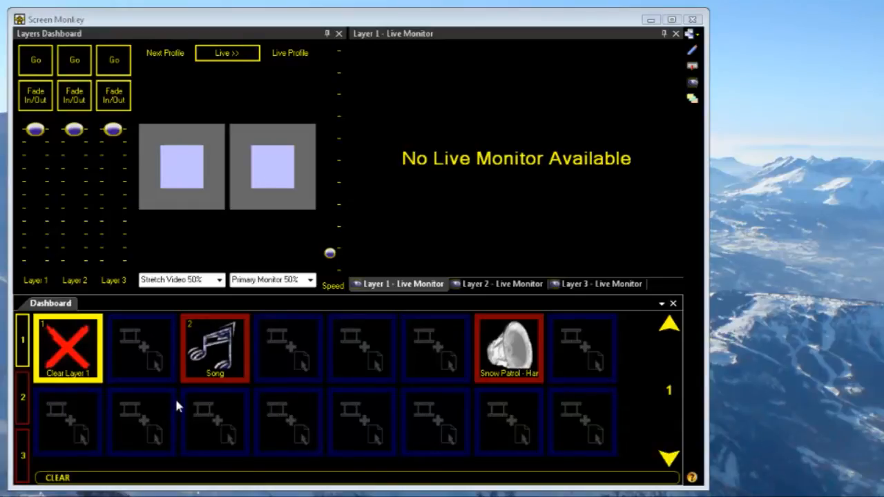
# - Add an Effect Generator clip using the Circles of Hell library effect in the empty slot between Clear Layer 1 and Song
pyautogui.doubleClick(145, 343)
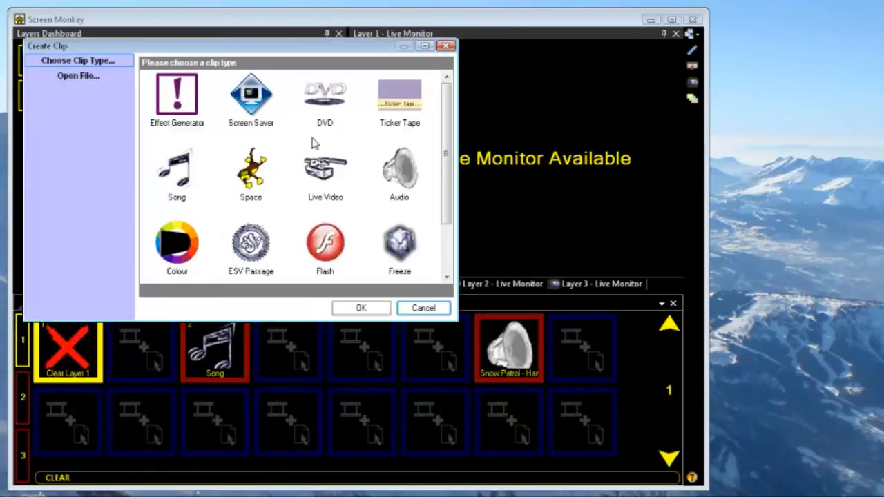
pyautogui.click(188, 101)
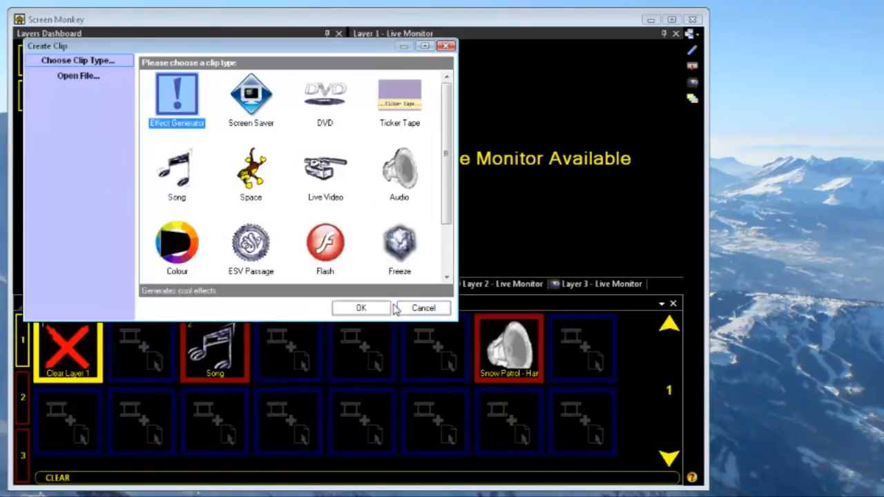
pyautogui.click(361, 308)
pyautogui.moveTo(508, 171); pyautogui.dragTo(353, 65)
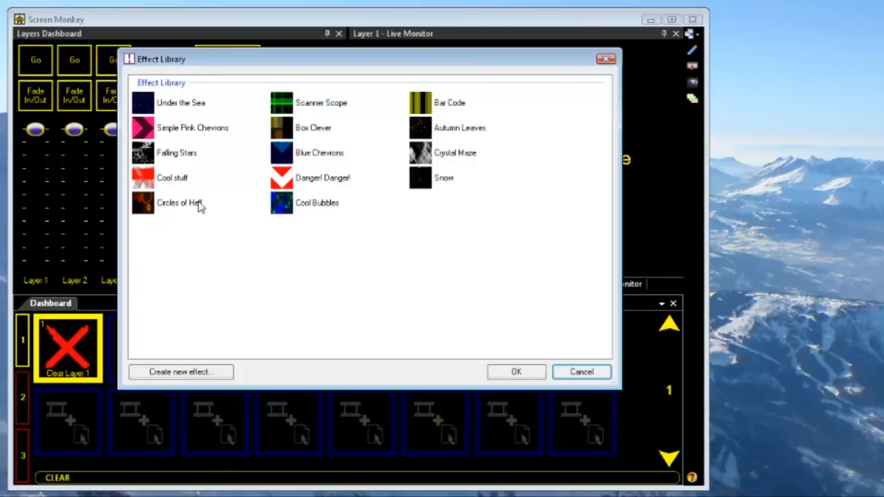
pyautogui.click(150, 206)
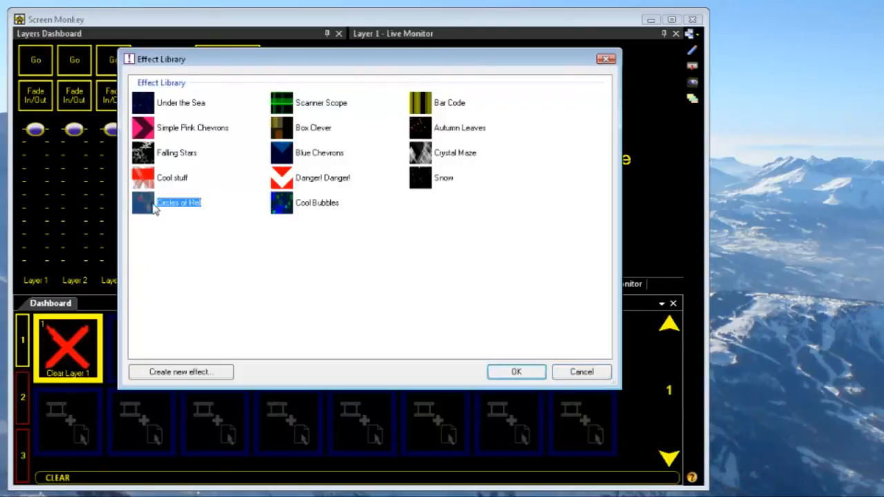
pyautogui.click(517, 372)
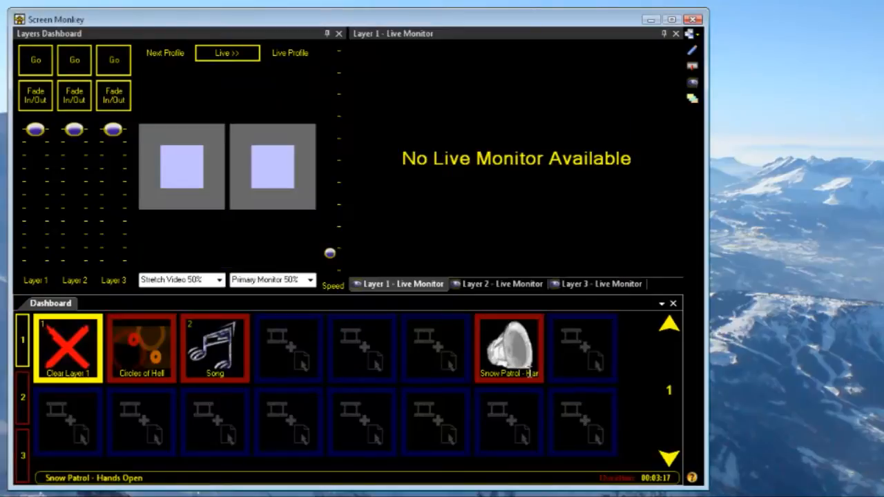
# - Play the Circles of Hell clip on its own and again beneath the Song clip, clearing layer 1 after each playback
pyautogui.click(147, 356)
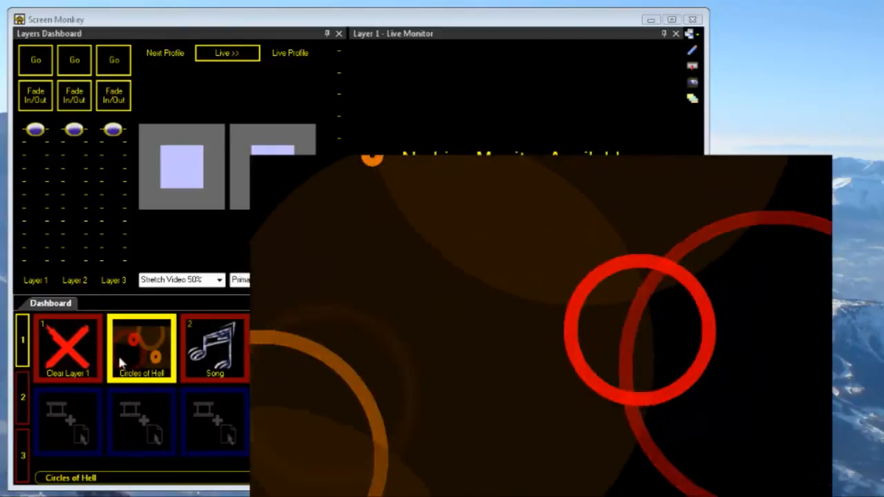
pyautogui.click(76, 356)
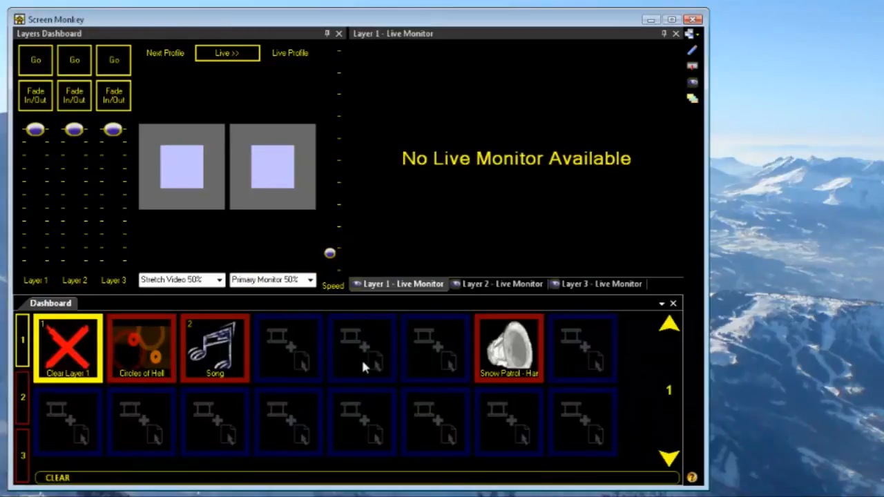
pyautogui.click(223, 342)
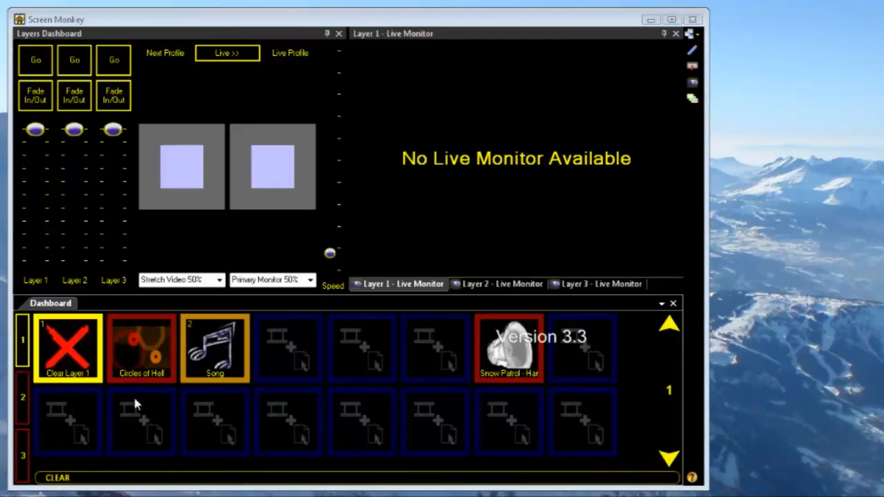
pyautogui.click(137, 347)
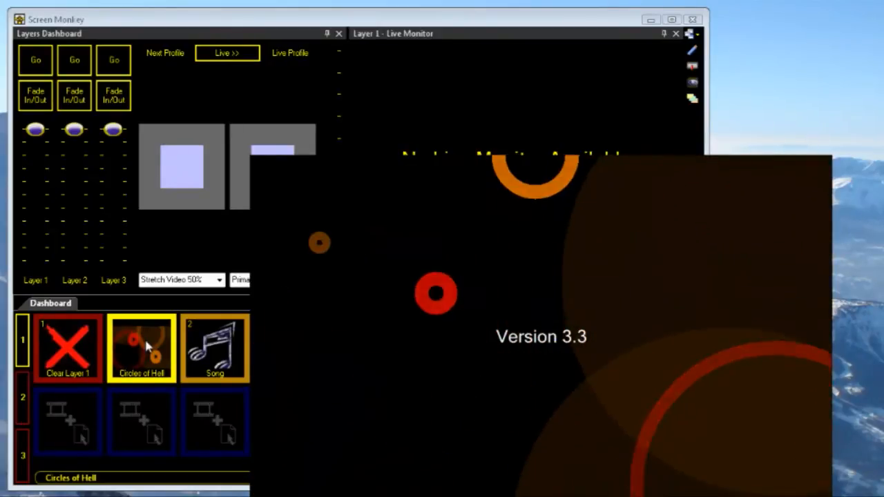
pyautogui.click(74, 349)
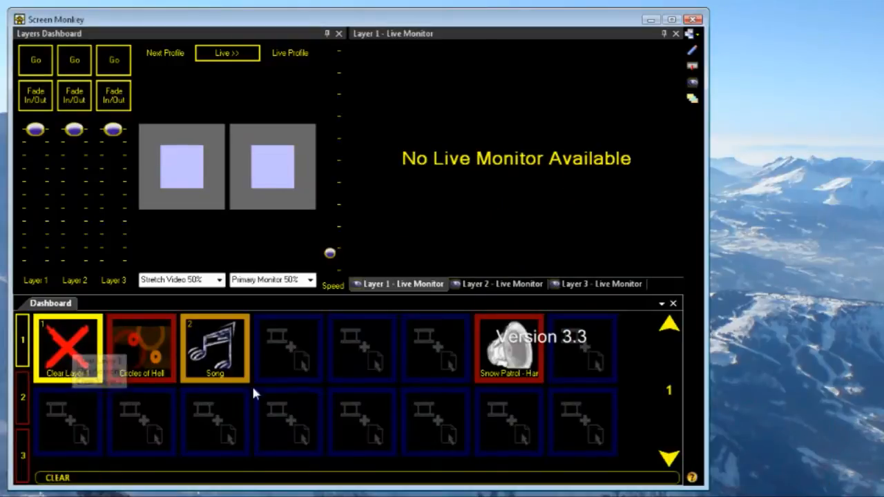
# - Open the Circles of Hell cue for editing and add a LEAF shape with default settings at the end of its script
pyautogui.doubleClick(141, 345)
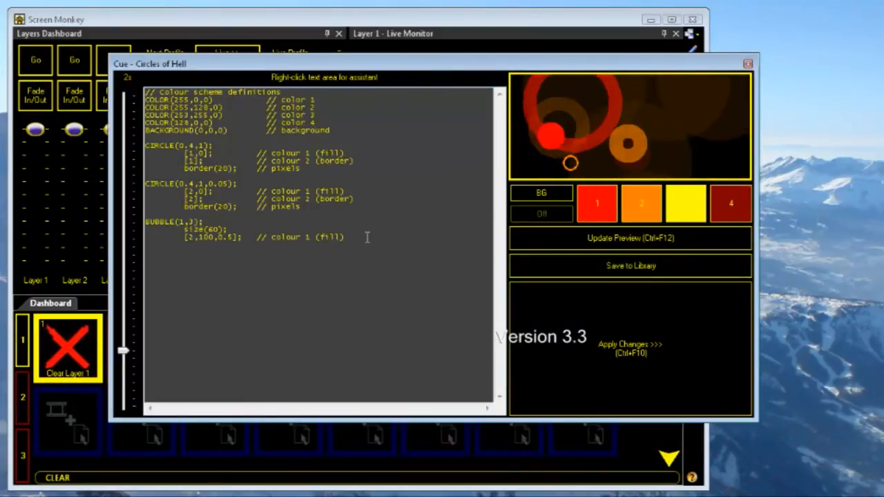
pyautogui.press('Return')
pyautogui.press('Return')
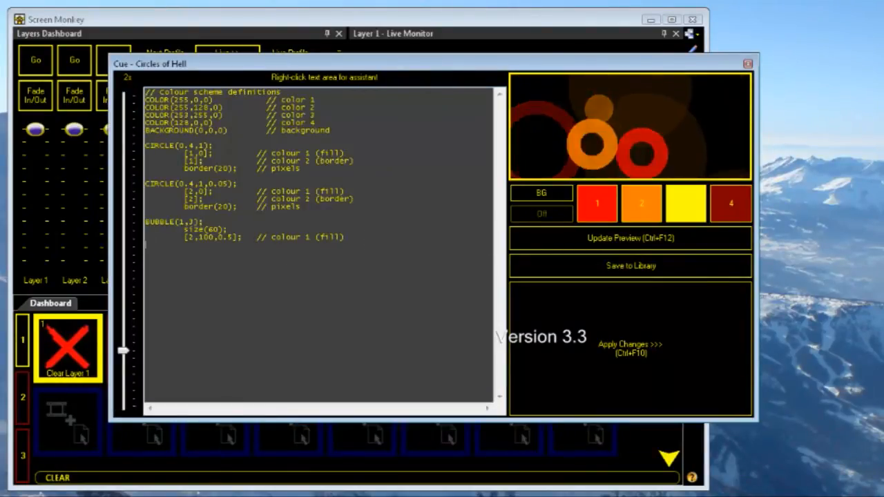
pyautogui.rightClick(160, 251)
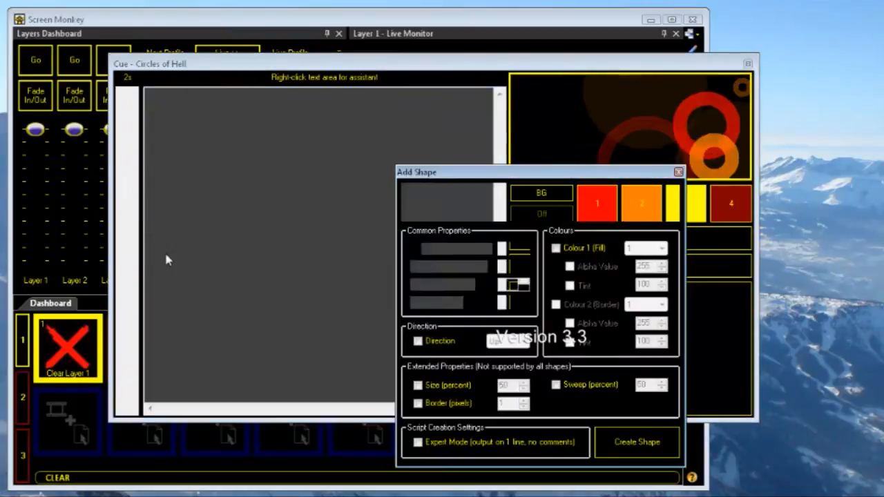
pyautogui.moveTo(557, 176); pyautogui.dragTo(466, 116)
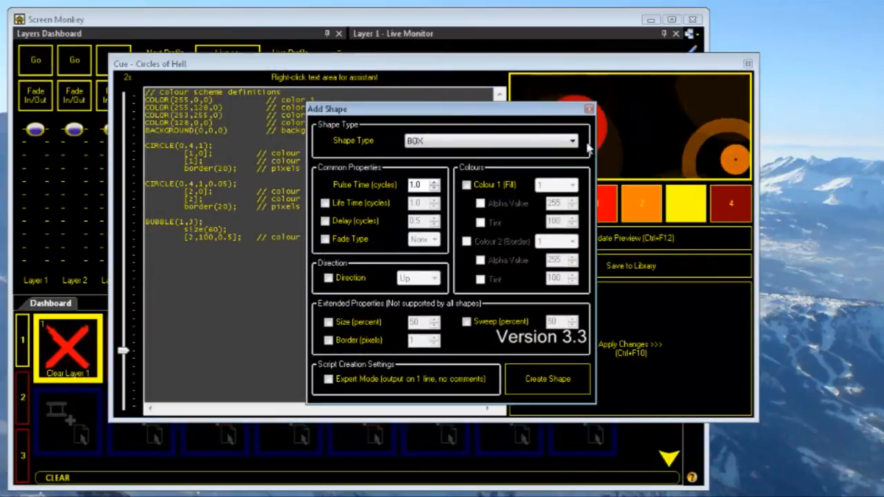
pyautogui.click(572, 141)
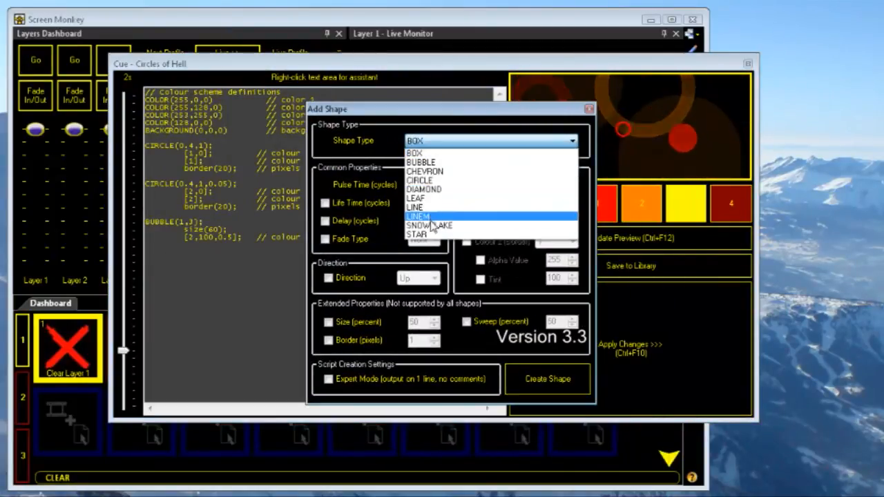
pyautogui.click(471, 198)
pyautogui.click(548, 378)
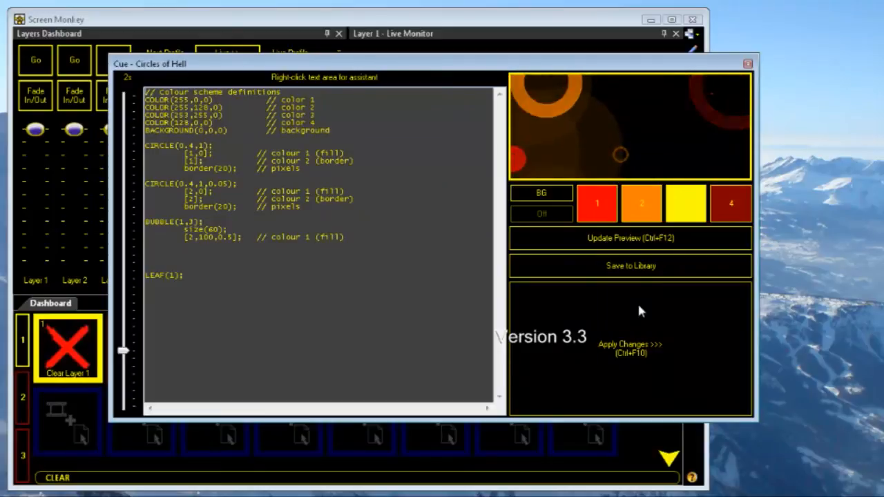
# - Change the effect's colour 1 to the basic blue (0,127,255)
pyautogui.click(595, 202)
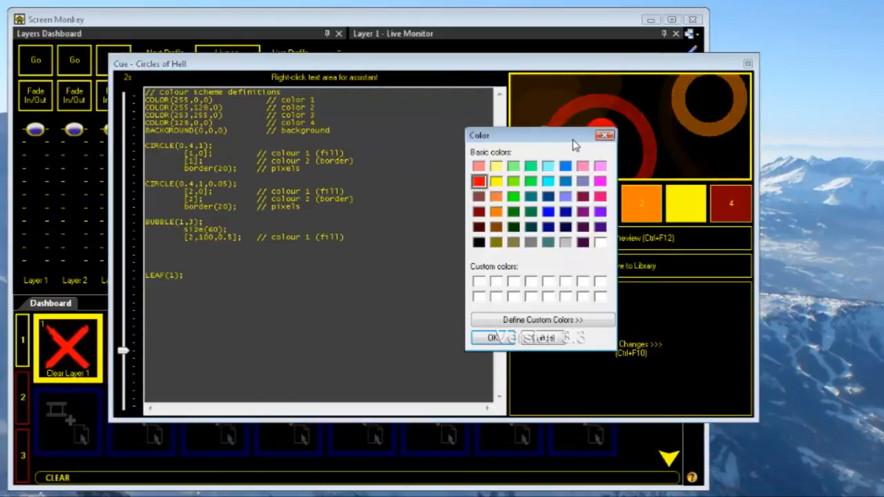
pyautogui.moveTo(574, 135); pyautogui.dragTo(460, 115)
pyautogui.click(452, 146)
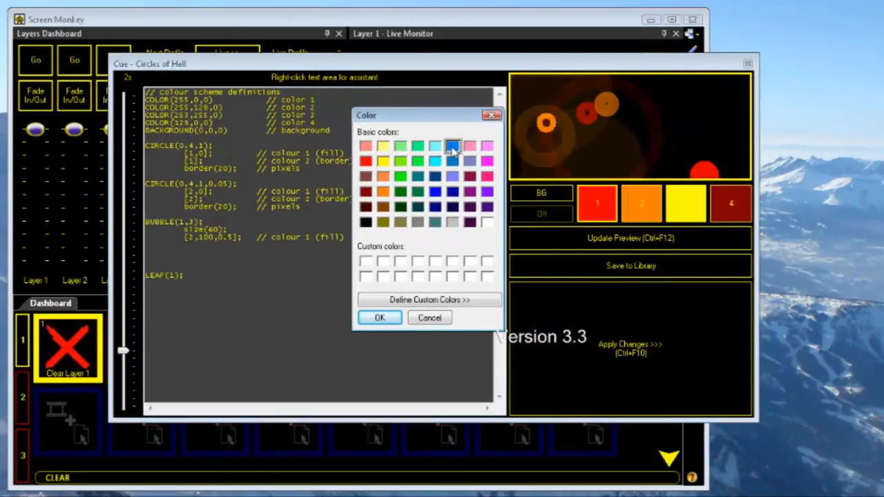
pyautogui.click(379, 317)
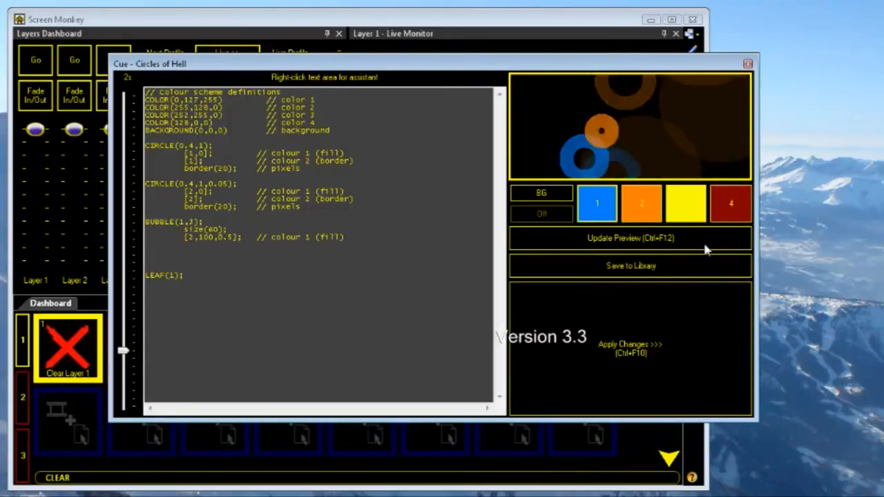
# - Switch the effect's background off, set it to dark red (64,0,0), and apply the changes
pyautogui.click(542, 216)
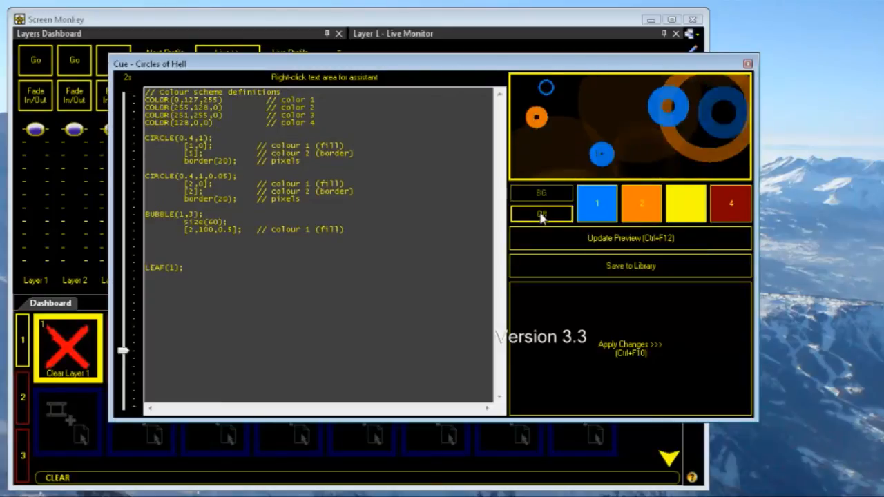
pyautogui.click(557, 196)
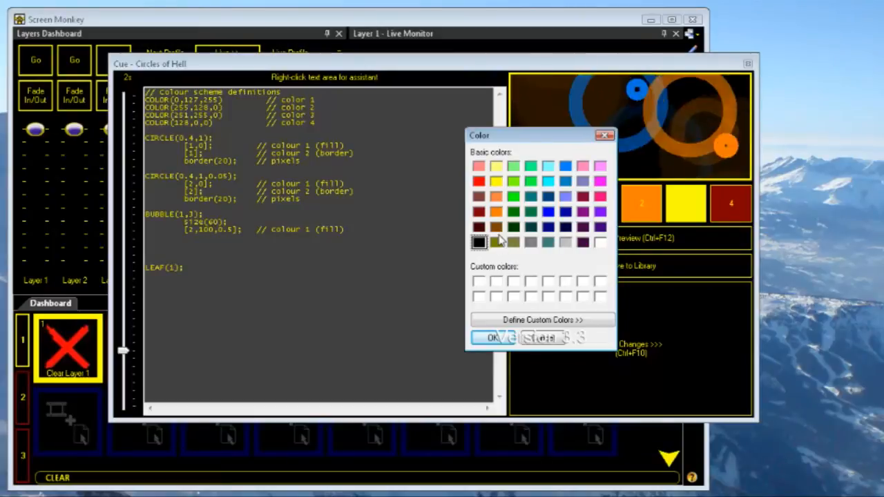
pyautogui.click(478, 227)
pyautogui.click(491, 338)
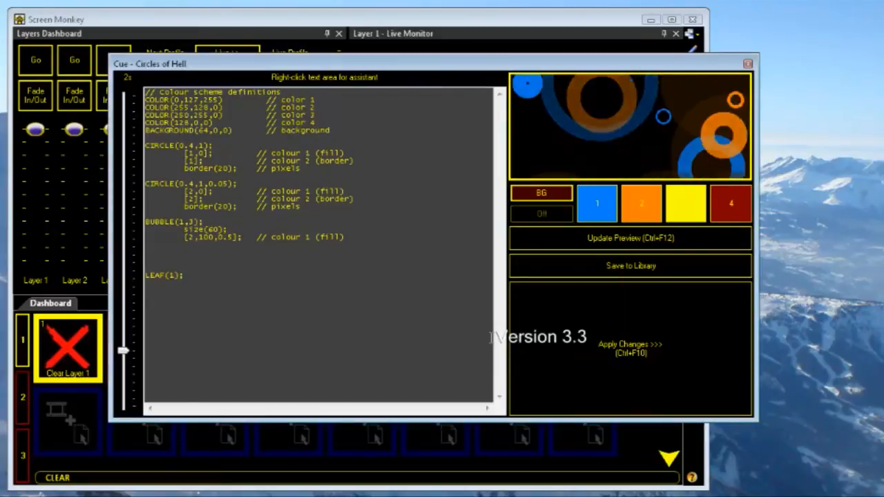
pyautogui.click(649, 323)
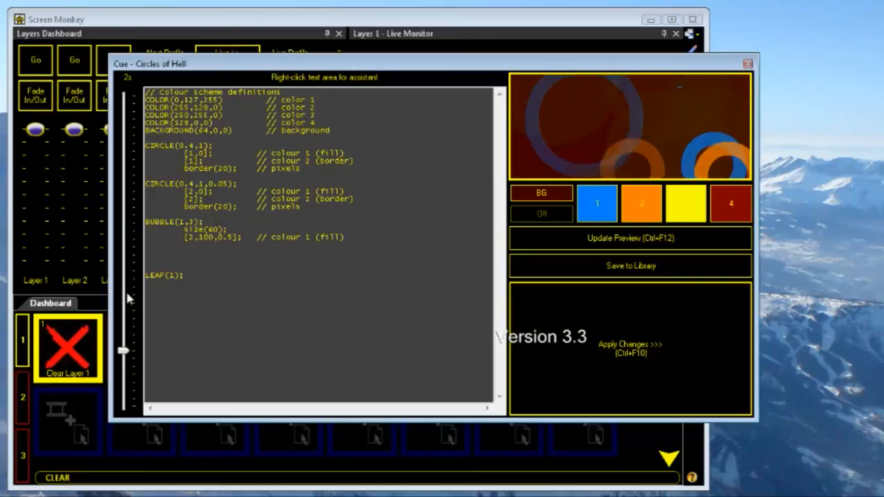
# - Set the effect's cycle time to 3.5 s, apply the change, and close the cue editor
pyautogui.moveTo(123, 353); pyautogui.dragTo(122, 303)
pyautogui.click(614, 327)
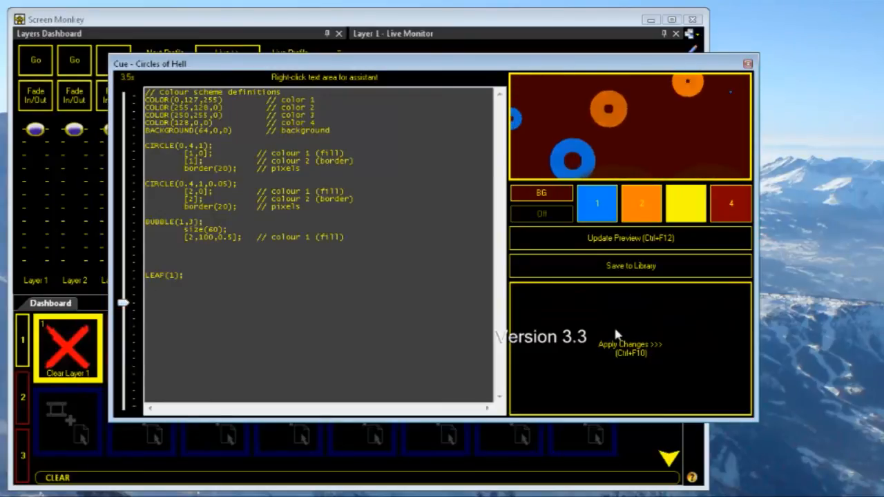
pyautogui.click(747, 63)
# - Play the edited Circles of Hell clip and clear layer 1
pyautogui.click(137, 343)
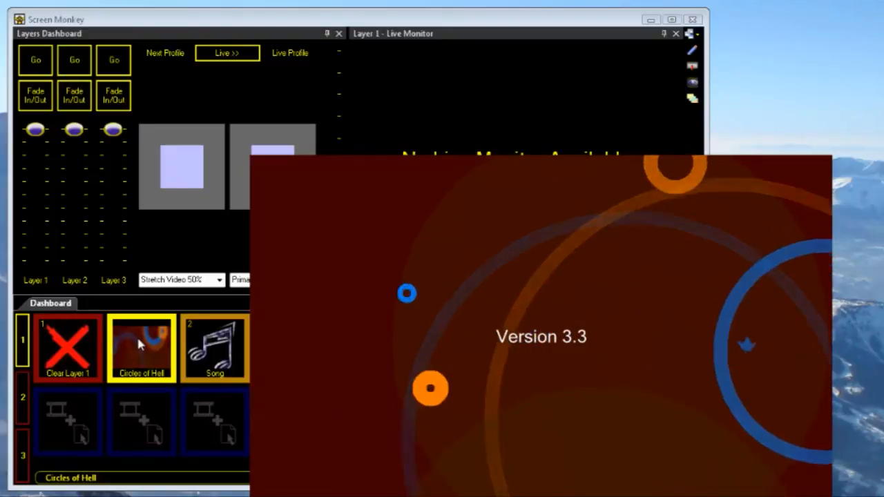
pyautogui.click(79, 347)
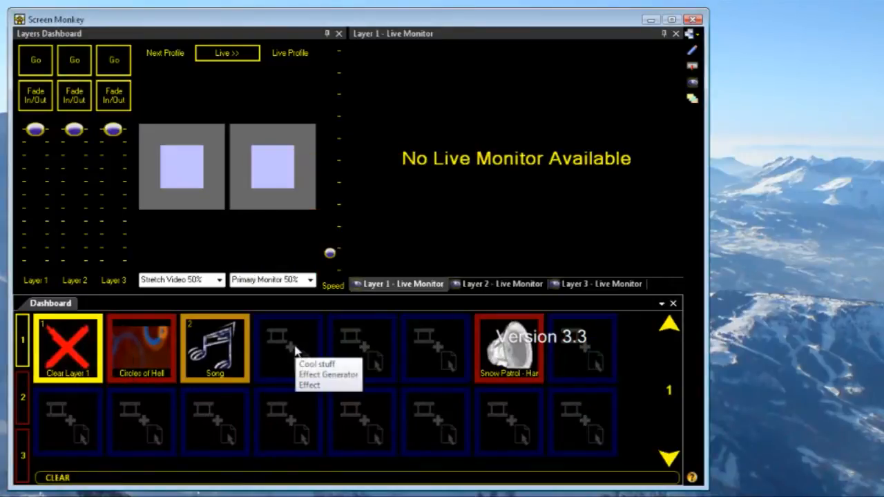
# - Add an Effect Generator clip using the Cool stuff library effect in the empty slot after Song
pyautogui.doubleClick(293, 352)
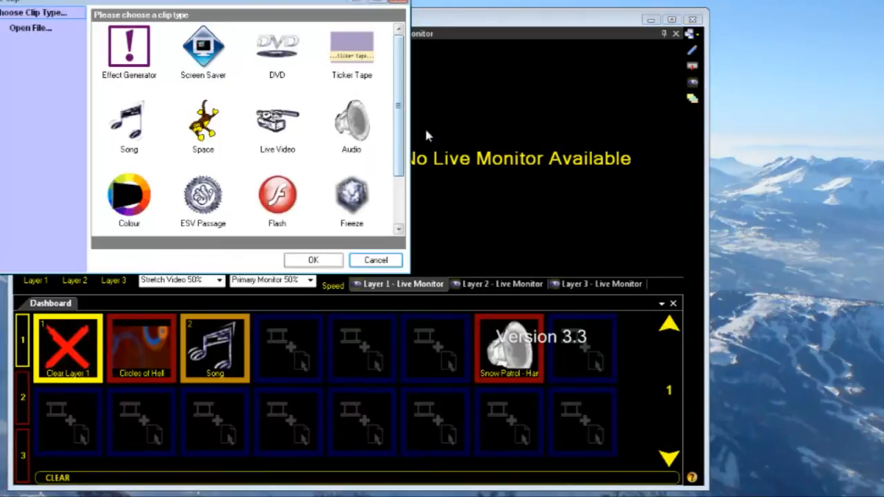
pyautogui.doubleClick(129, 50)
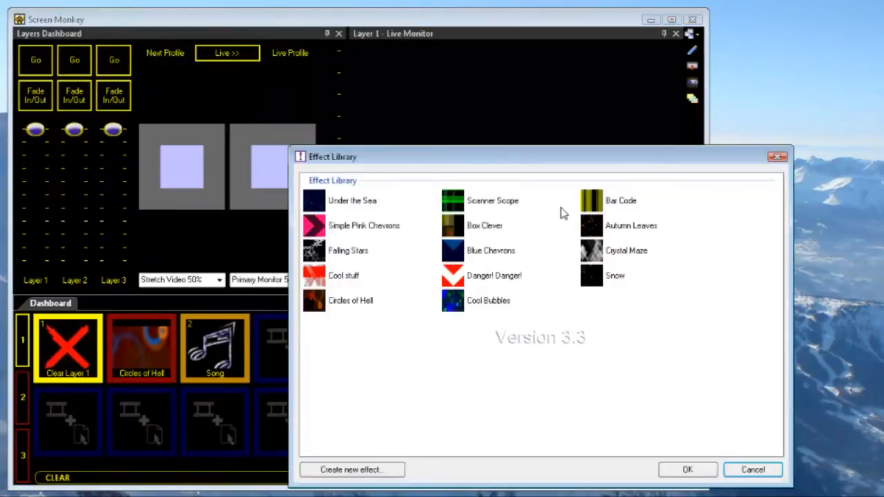
pyautogui.moveTo(566, 164); pyautogui.dragTo(455, 104)
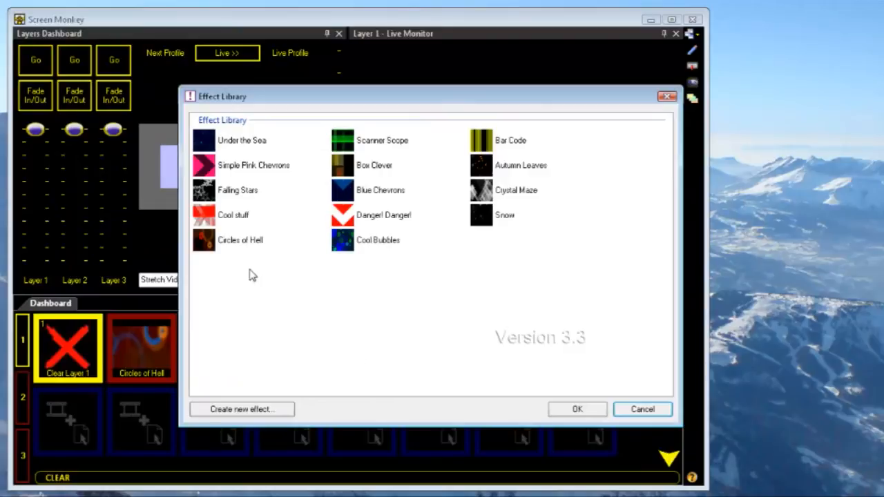
pyautogui.click(210, 218)
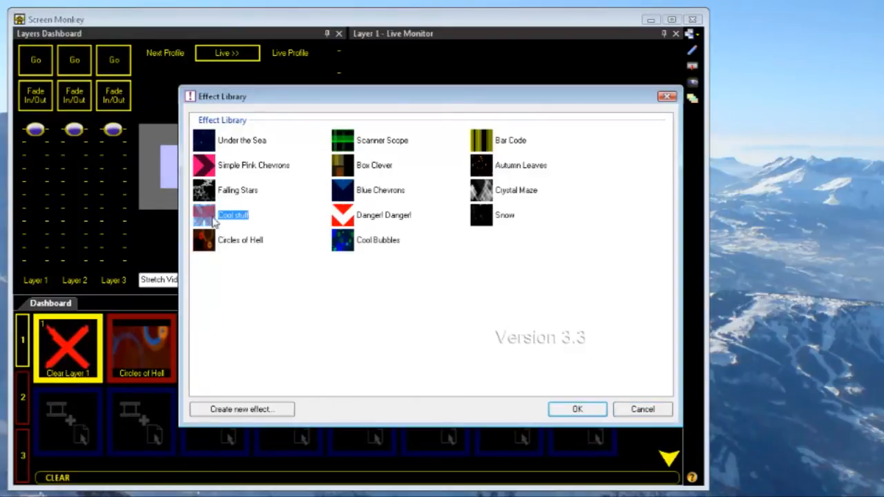
pyautogui.doubleClick(211, 218)
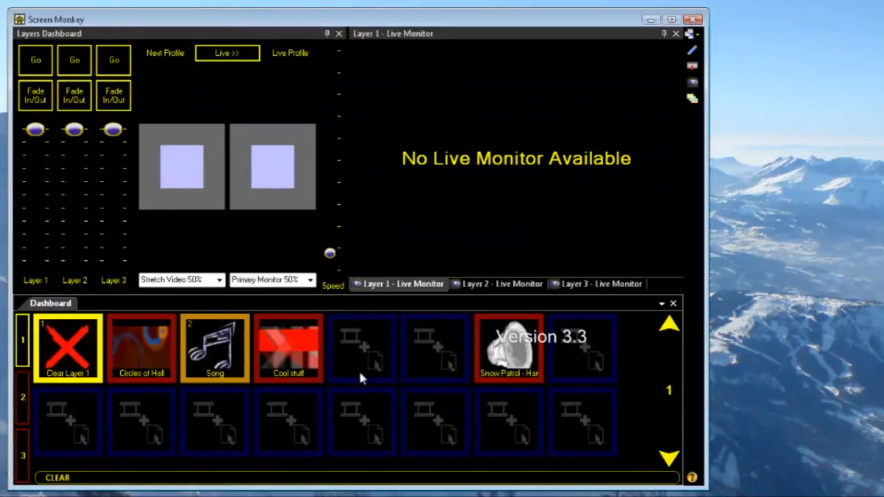
# - Play the Cool stuff clip on layer 1, clear that layer, and play the clip on layer 3
pyautogui.click(300, 360)
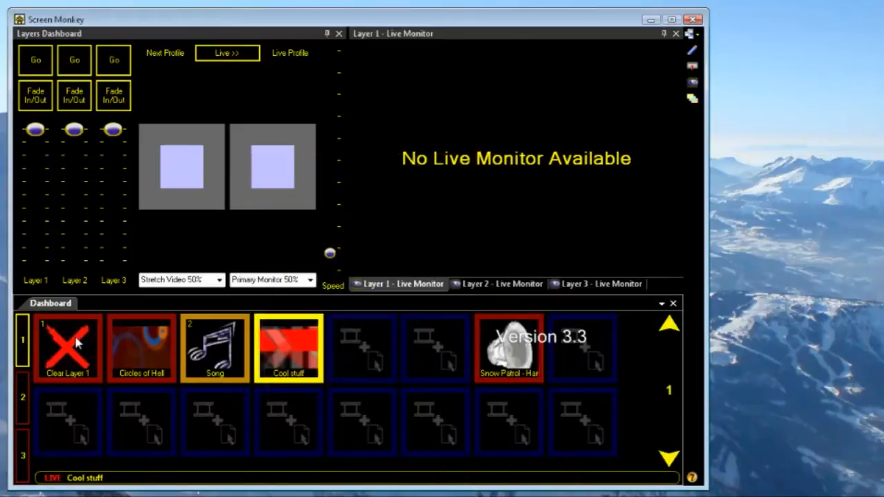
pyautogui.click(77, 343)
pyautogui.click(21, 456)
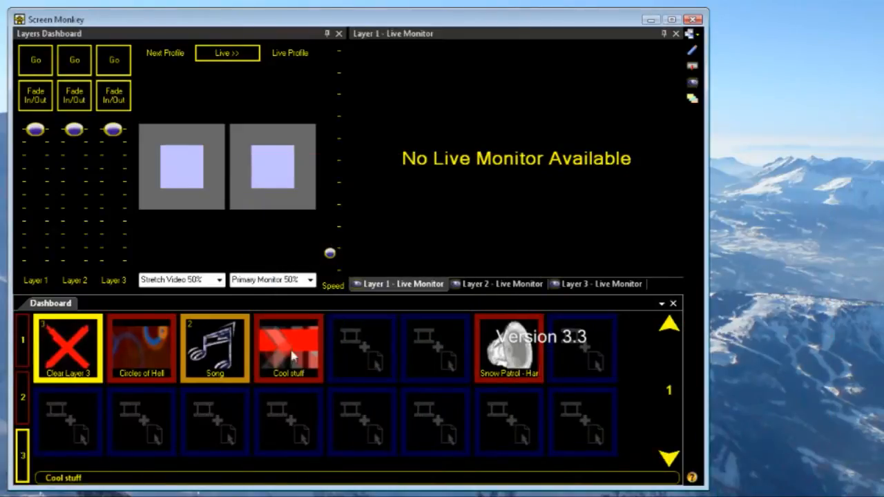
pyautogui.click(289, 342)
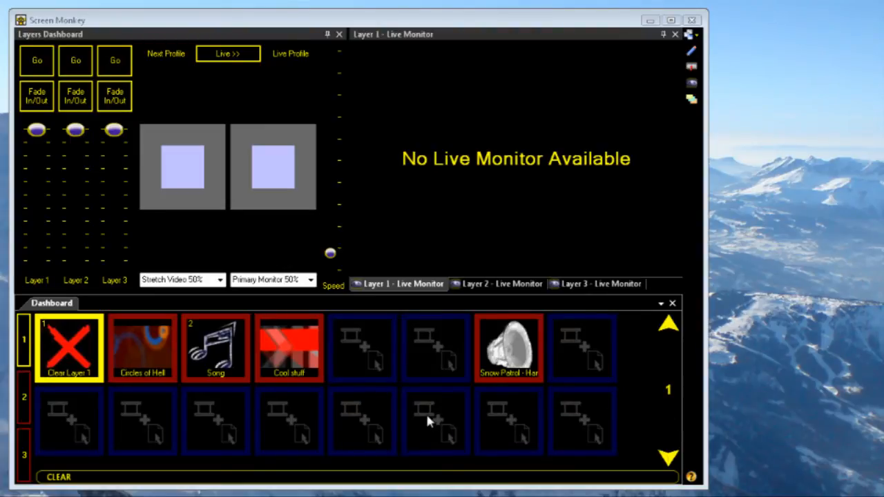
# - Add a Screen Saver clip using the Aurora screensaver in the empty slot after Cool stuff
pyautogui.click(366, 347)
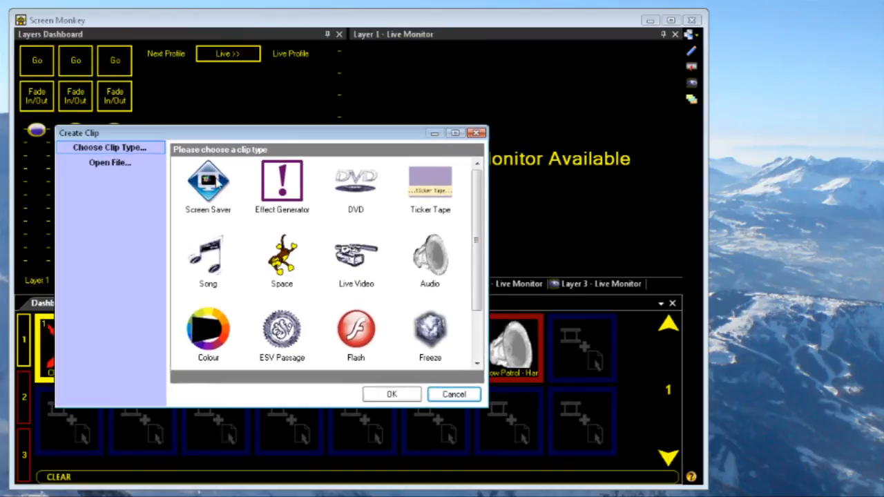
pyautogui.doubleClick(210, 182)
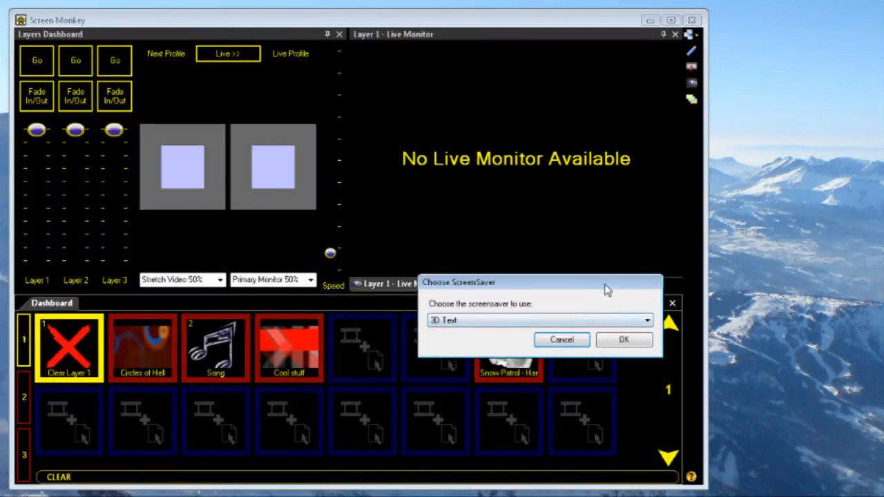
pyautogui.moveTo(606, 290); pyautogui.dragTo(544, 235)
pyautogui.click(587, 267)
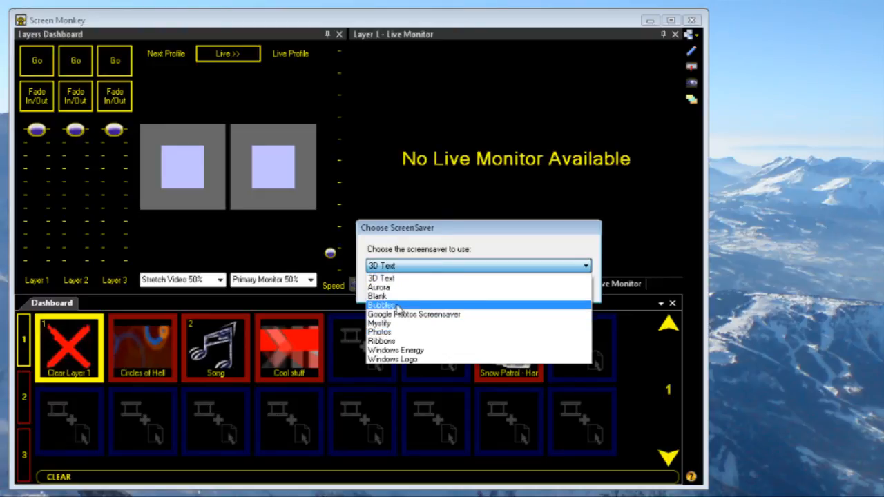
pyautogui.click(380, 287)
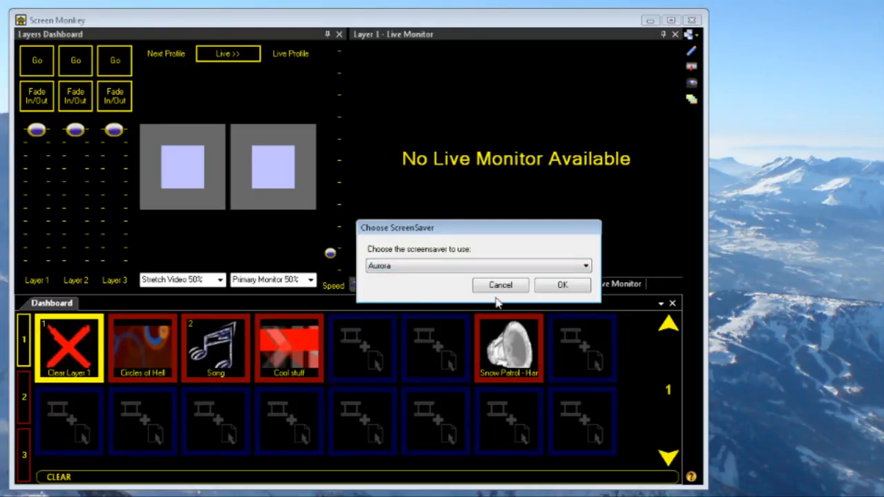
pyautogui.click(562, 285)
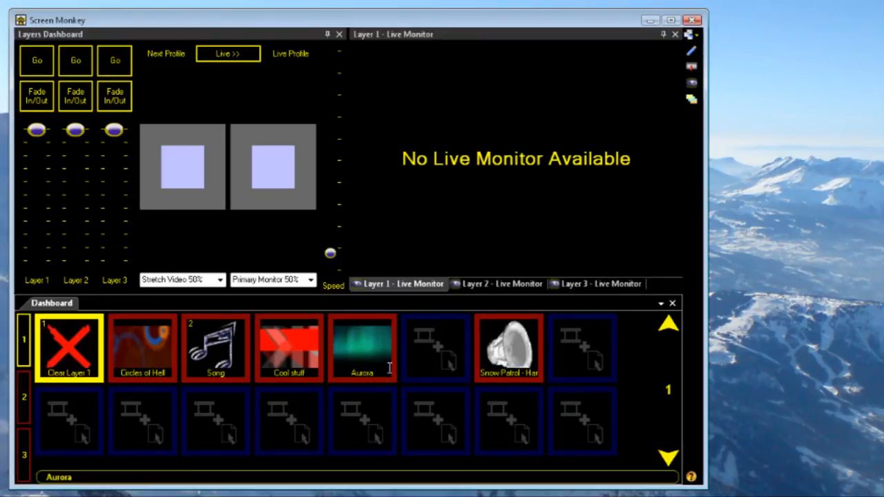
# - Play the Aurora clip on layer 1, clear that layer, and play Aurora again together with the Song clip
pyautogui.click(350, 349)
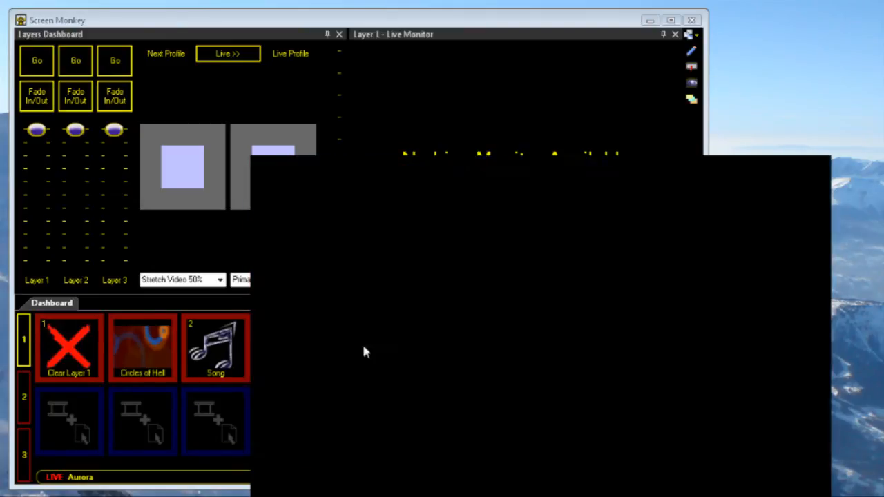
pyautogui.click(68, 350)
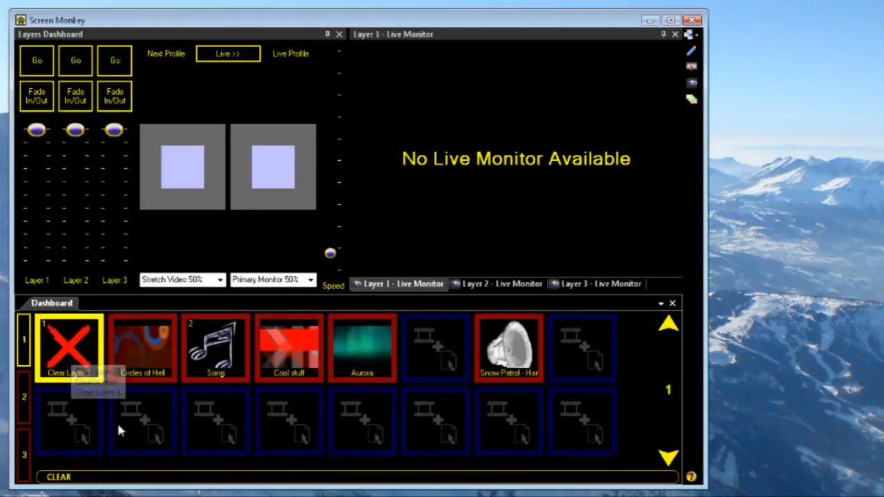
pyautogui.click(212, 352)
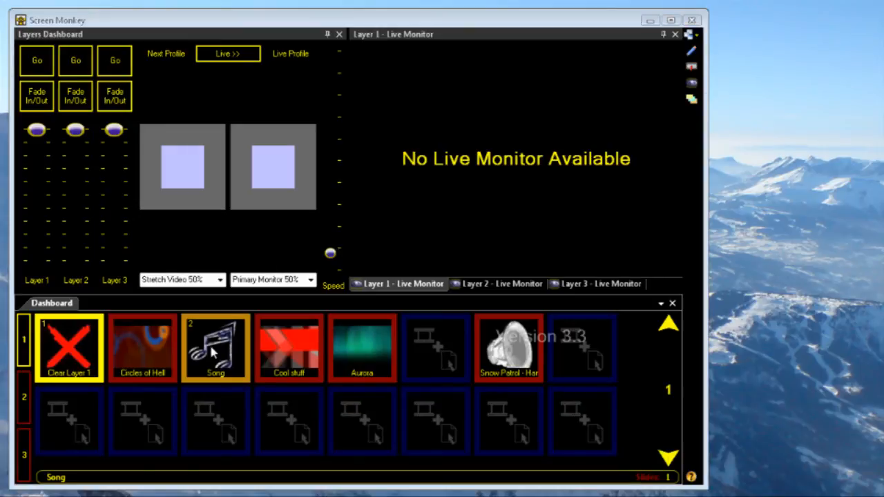
pyautogui.click(370, 342)
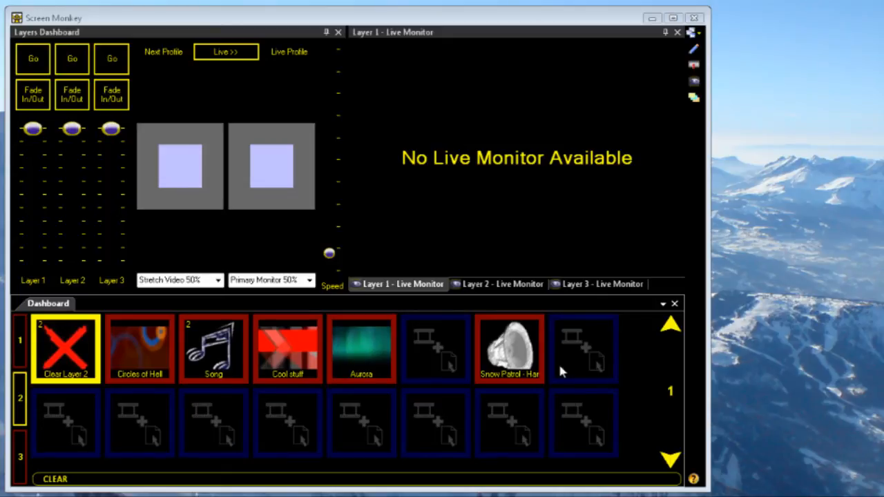
# - Open the Snow Patrol audio clip for cue editing, remove its In and Out points, and return the playhead to the start
pyautogui.moveTo(526, 353)
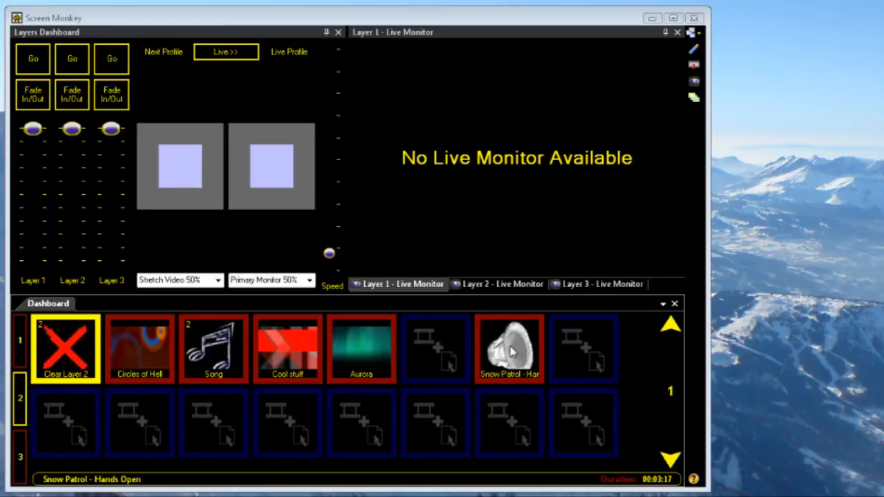
pyautogui.rightClick(511, 352)
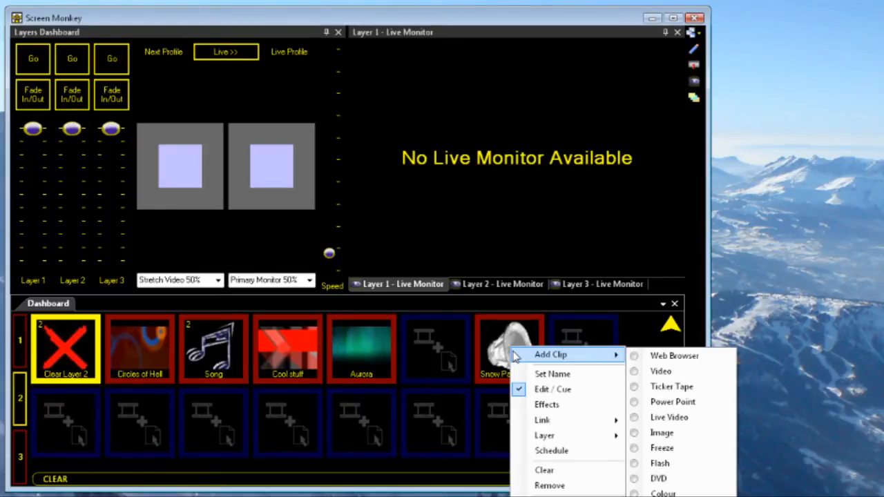
pyautogui.click(567, 394)
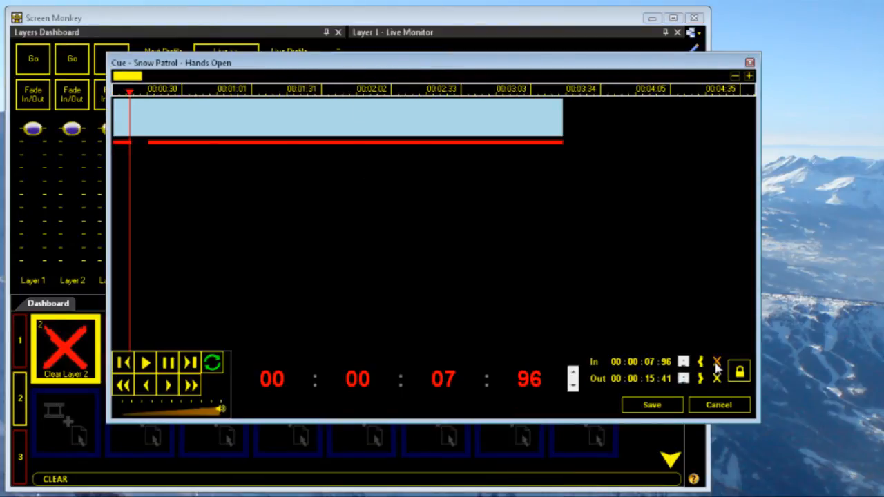
pyautogui.click(716, 363)
pyautogui.click(717, 378)
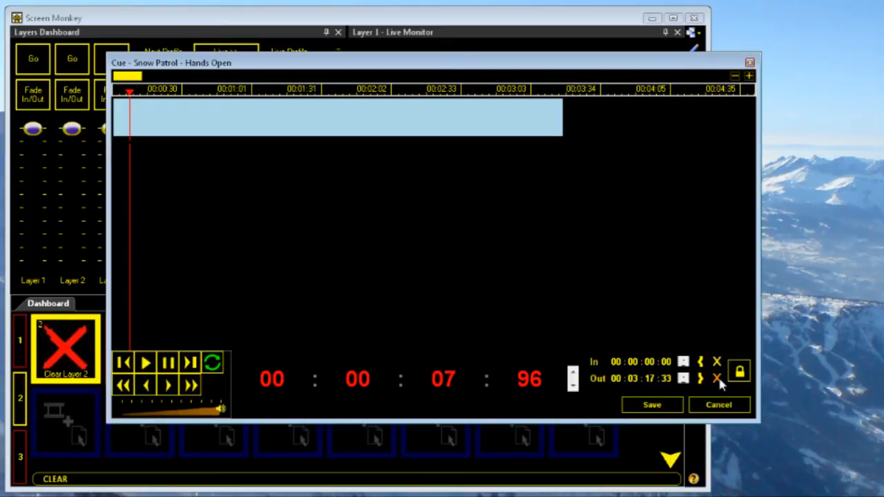
pyautogui.moveTo(130, 93); pyautogui.dragTo(113, 93)
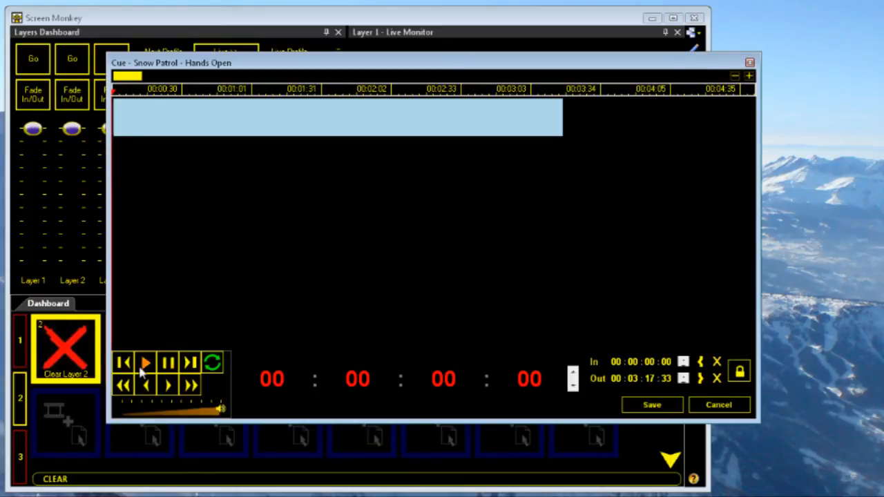
# - Play the track from the start, pause it, and mark the In point at 00:00:07:74
pyautogui.click(145, 362)
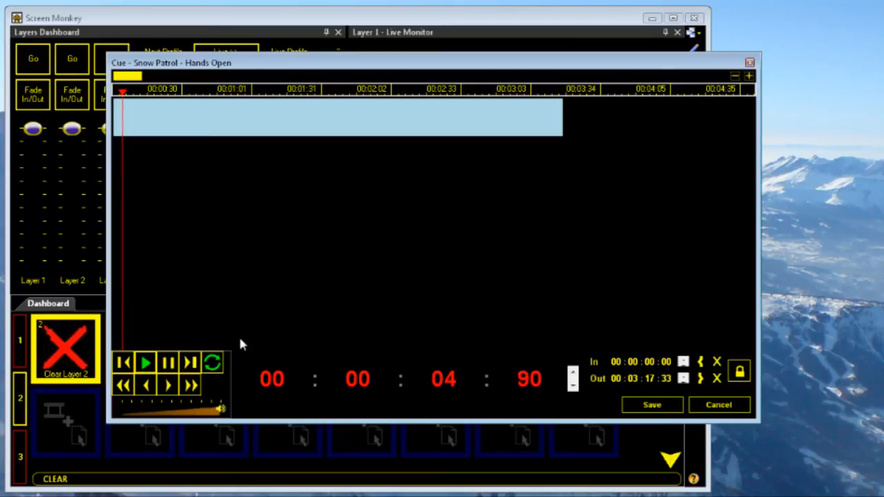
pyautogui.click(173, 366)
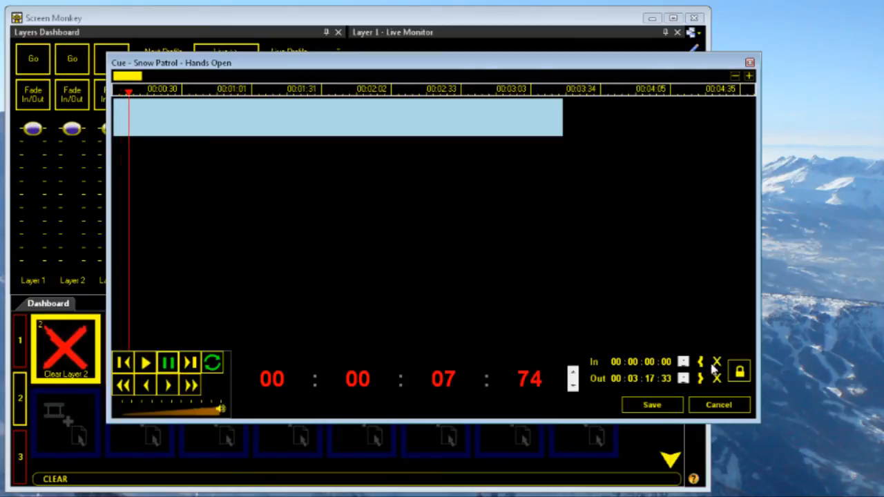
pyautogui.click(700, 363)
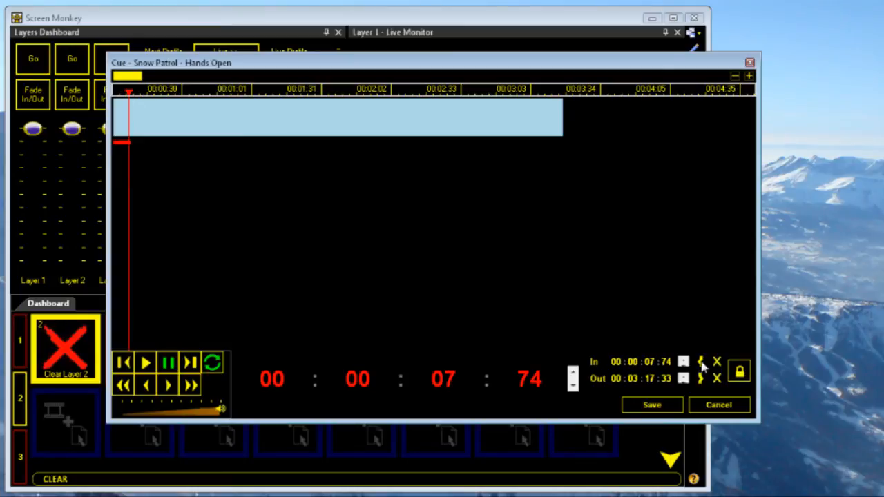
# - Continue playback, pause it, and mark the Out point at 00:00:15:45
pyautogui.click(146, 364)
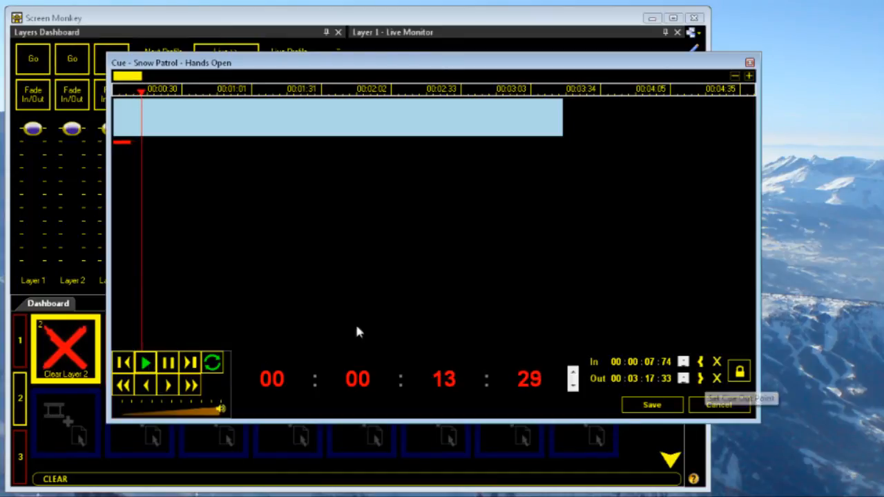
pyautogui.click(170, 363)
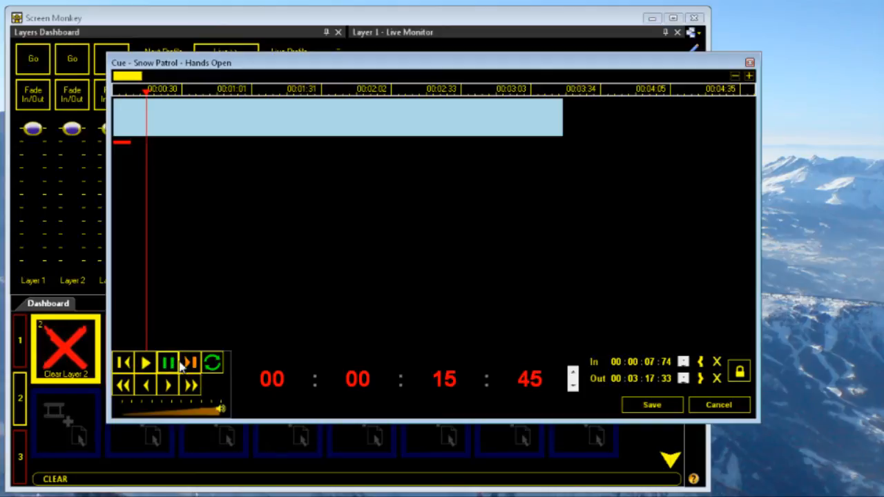
pyautogui.click(700, 380)
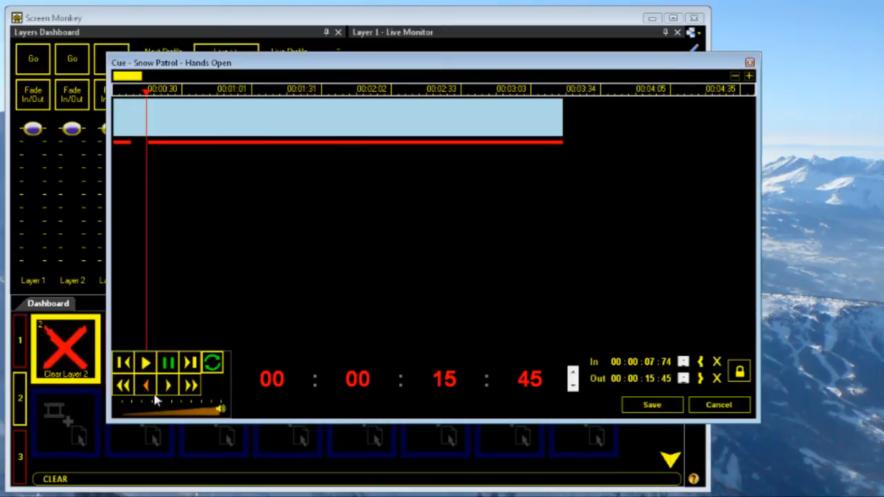
# - Preview the track section between the In and Out points, and pause playback
pyautogui.click(123, 362)
pyautogui.click(144, 364)
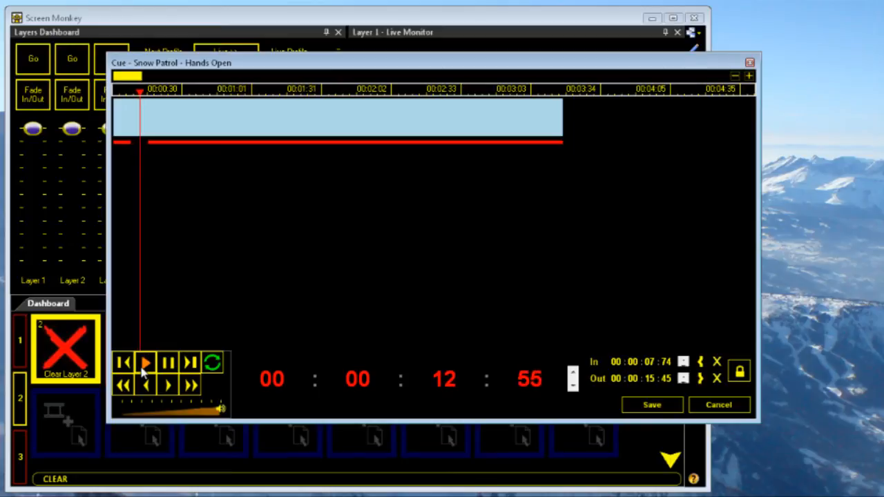
pyautogui.click(141, 372)
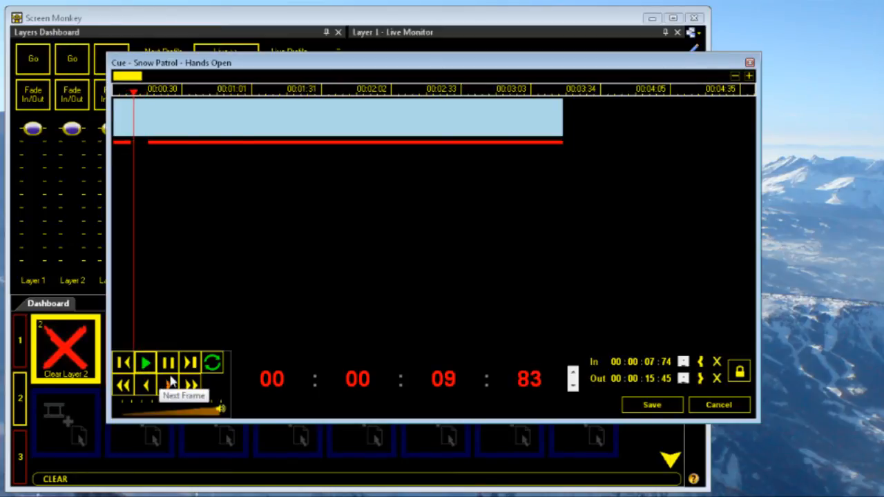
pyautogui.click(168, 363)
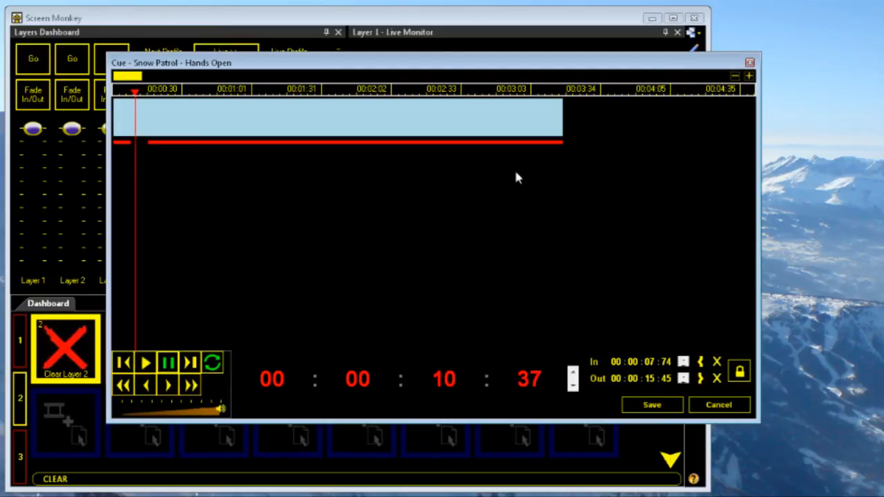
# - Save the cue points, play the trimmed Snow Patrol clip on layer 2, and clear that layer
pyautogui.click(659, 410)
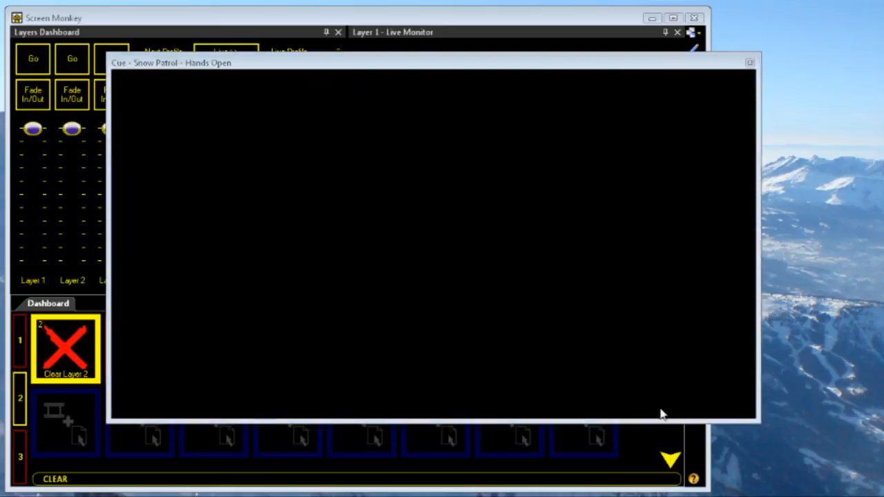
pyautogui.click(515, 350)
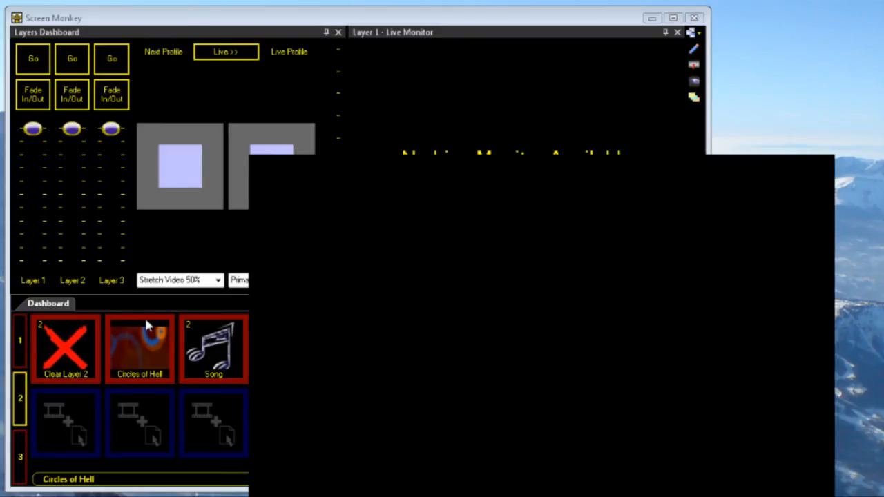
pyautogui.click(56, 347)
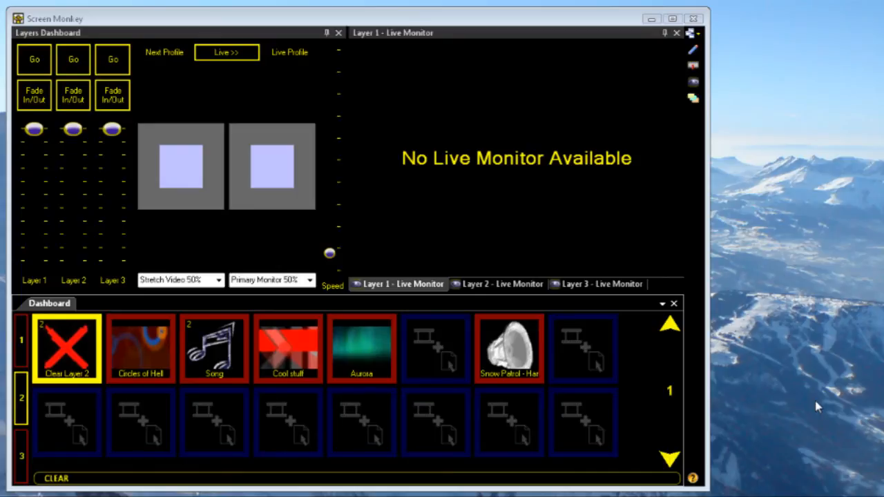
# - Add a Ticker Tape clip in the empty slot between Aurora and the Snow Patrol clip, and open it for cue editing
pyautogui.doubleClick(433, 338)
pyautogui.doubleClick(356, 50)
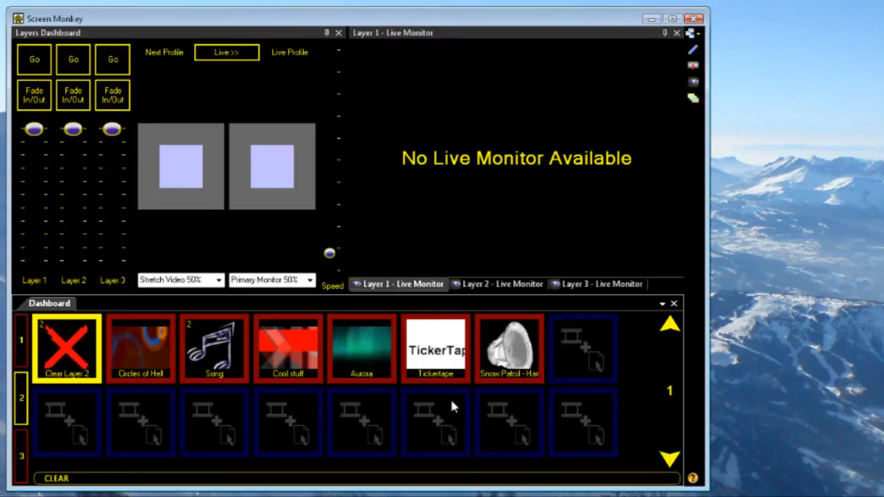
pyautogui.rightClick(445, 353)
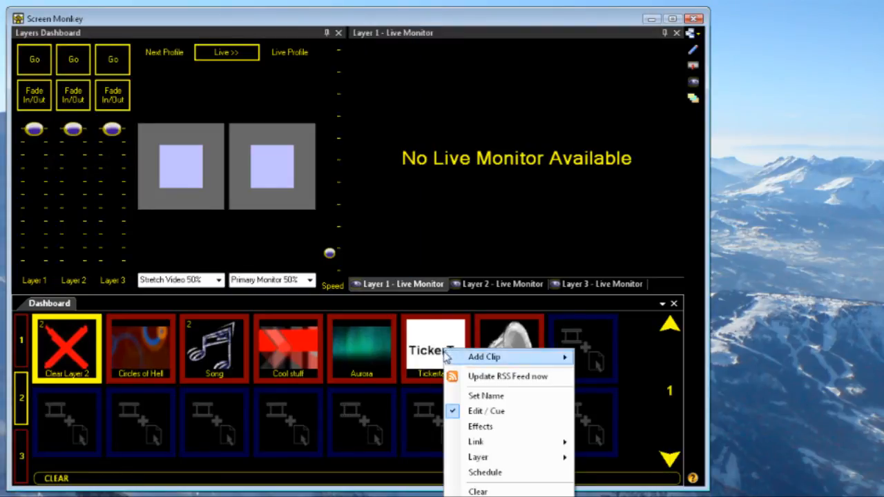
pyautogui.click(497, 412)
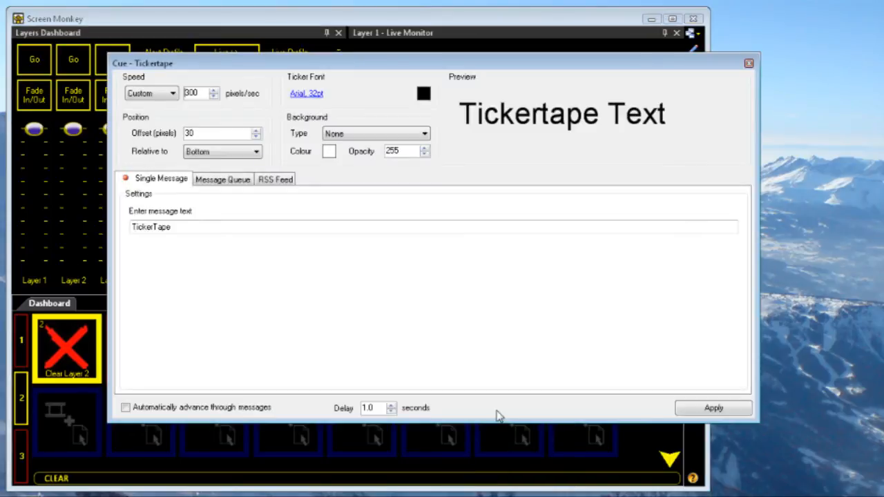
pyautogui.moveTo(366, 68); pyautogui.dragTo(344, 79)
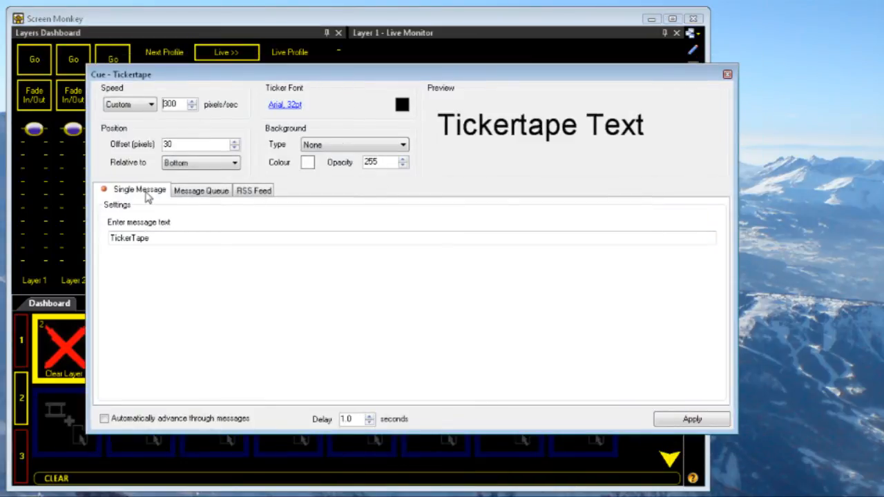
# - Look through the Message Queue and RSS Feed settings, and set the single message text to "Version 3.3"
pyautogui.click(210, 192)
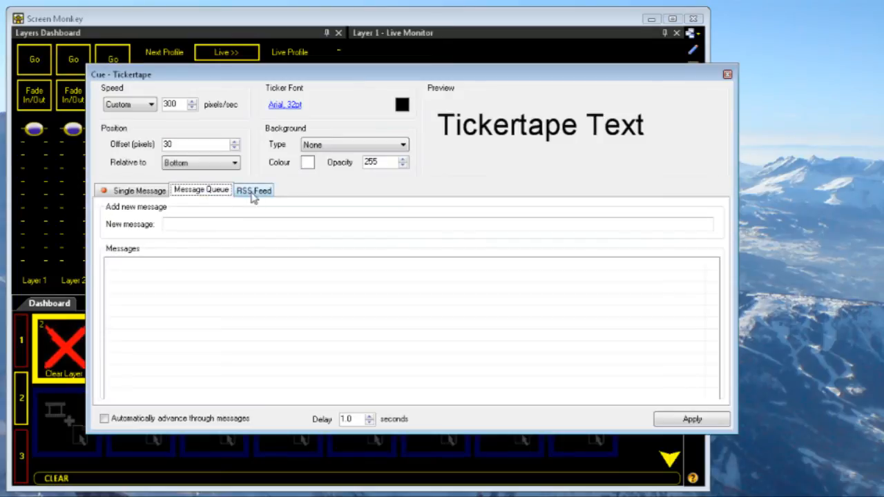
pyautogui.click(253, 193)
pyautogui.click(138, 190)
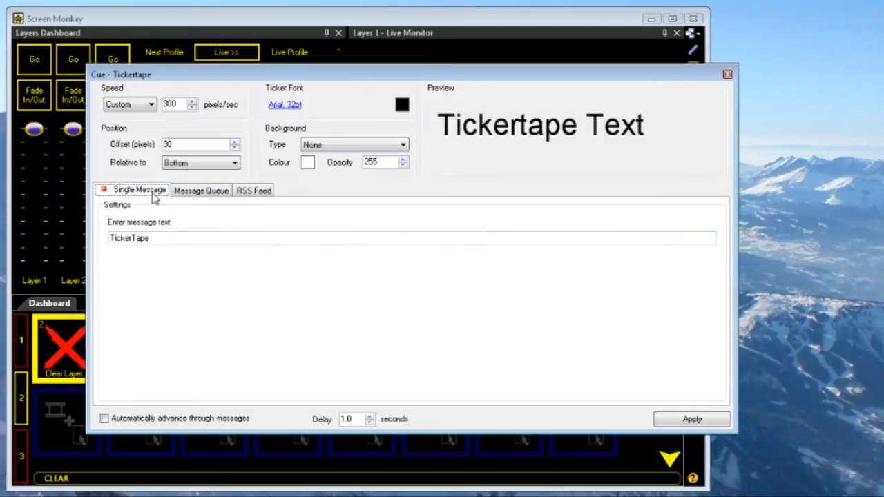
pyautogui.doubleClick(166, 238)
pyautogui.write('Version 3.3')
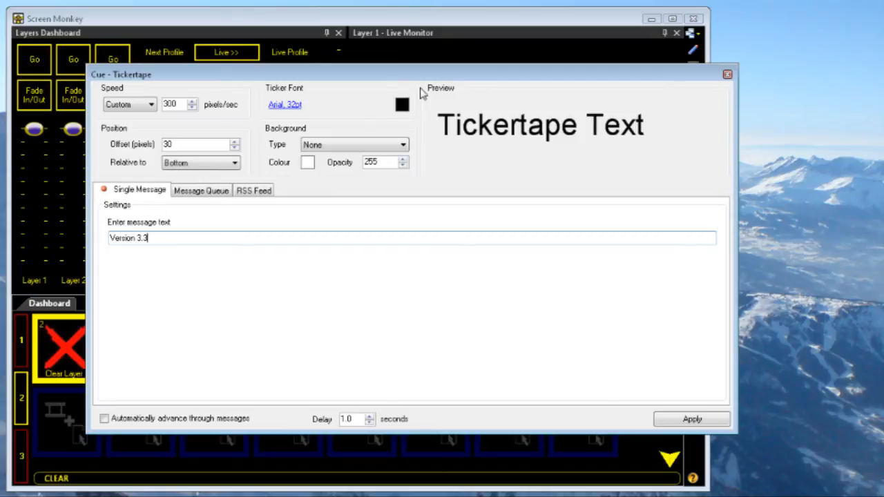
# - Set the ticker font colour to white
pyautogui.click(402, 105)
pyautogui.click(519, 241)
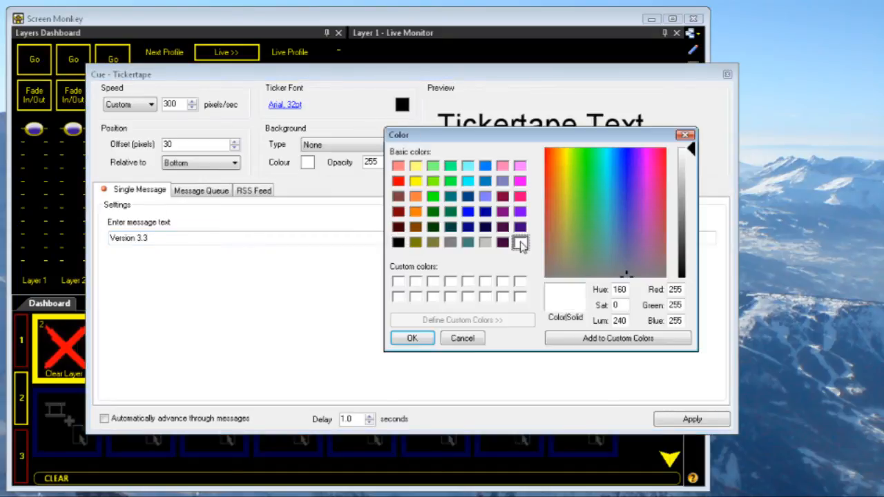
pyautogui.click(411, 338)
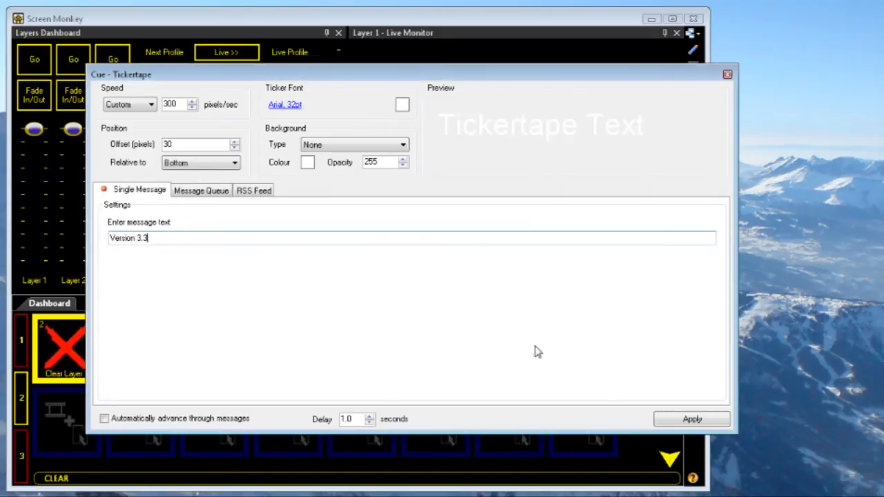
# - Apply the single-message ticker settings and play the Tickertape clip on layer 2
pyautogui.click(703, 419)
pyautogui.moveTo(526, 77); pyautogui.dragTo(468, 0)
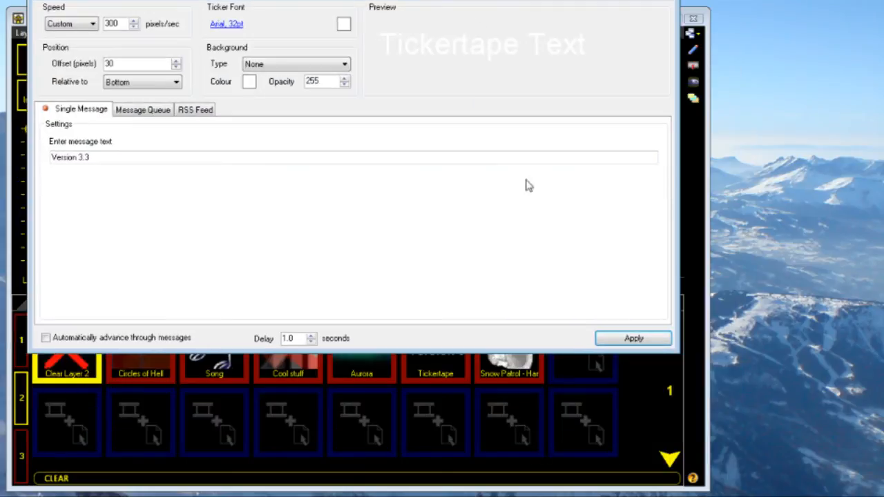
pyautogui.click(444, 367)
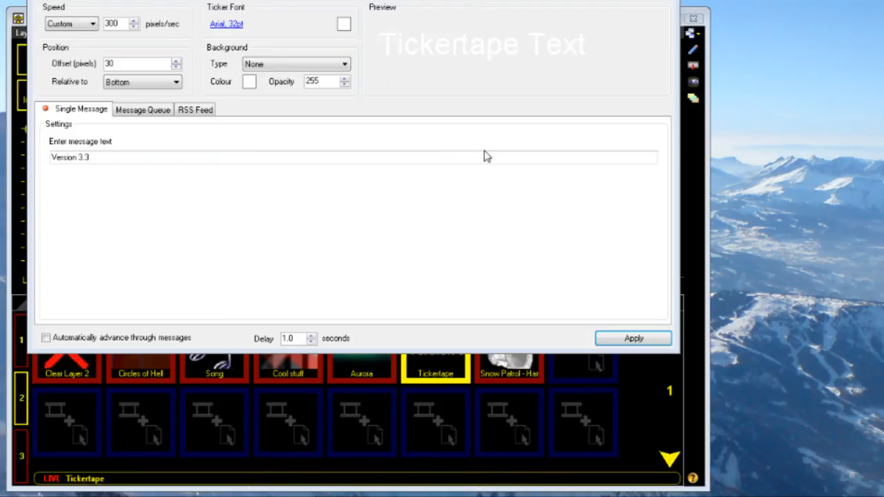
# - Add "Version 3.3" and "Screen Monkey" to the ticker's message queue, apply the queue, and play the Tickertape clip
pyautogui.click(157, 116)
pyautogui.click(123, 143)
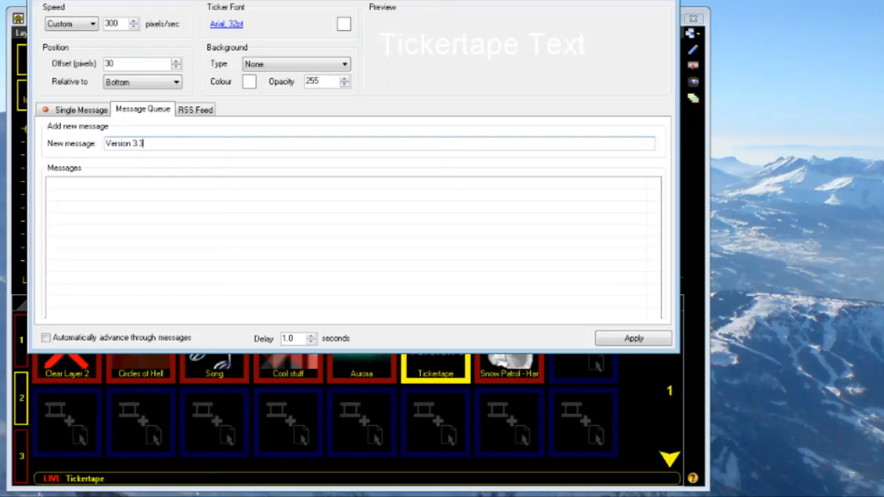
pyautogui.press('Return')
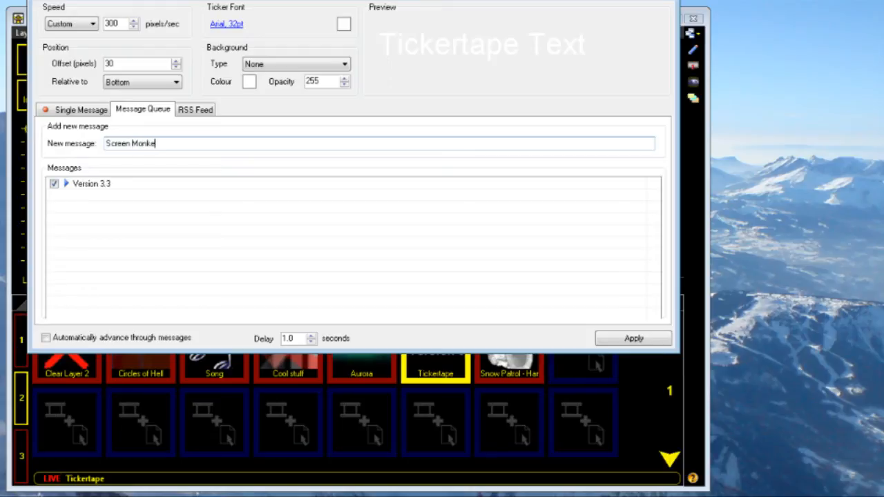
pyautogui.press('Return')
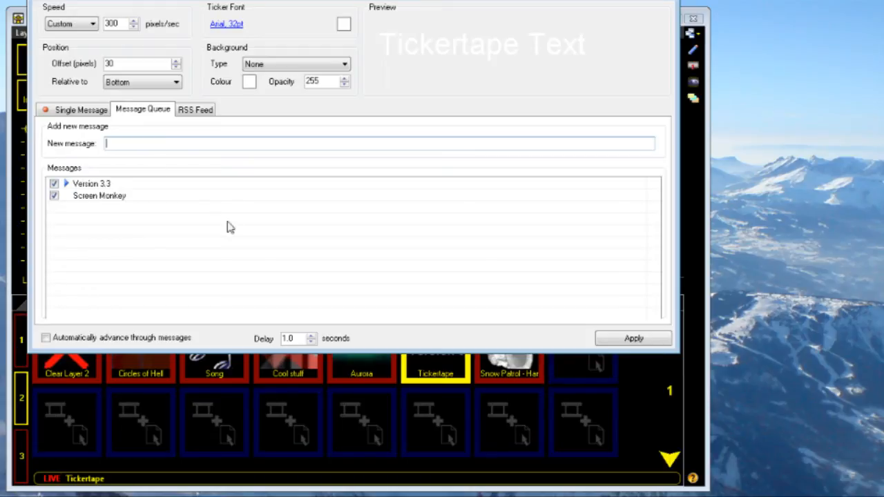
pyautogui.click(634, 338)
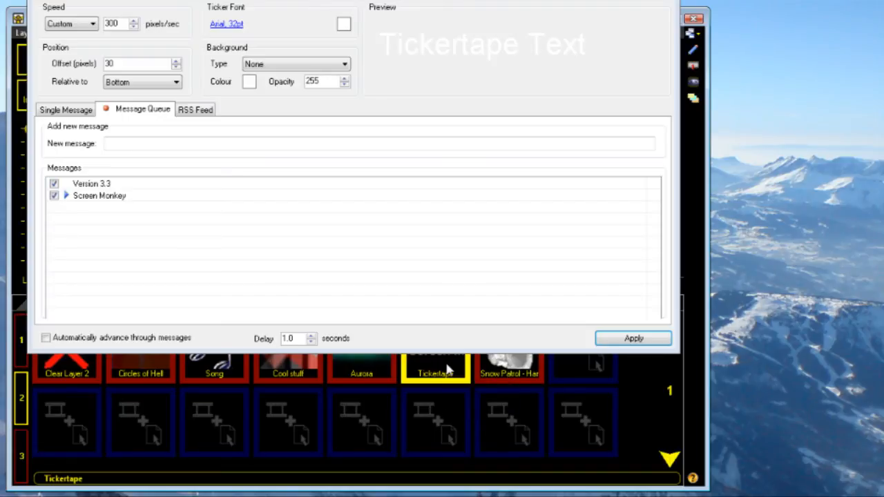
pyautogui.click(453, 371)
# - Test the Yahoo UK RSS feed and apply it as the live ticker's source, and clear layer 2
pyautogui.click(208, 115)
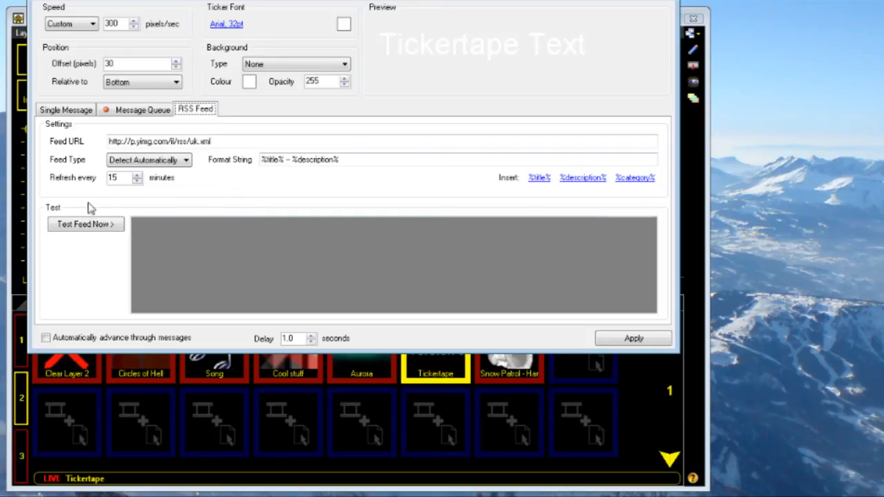
pyautogui.click(98, 229)
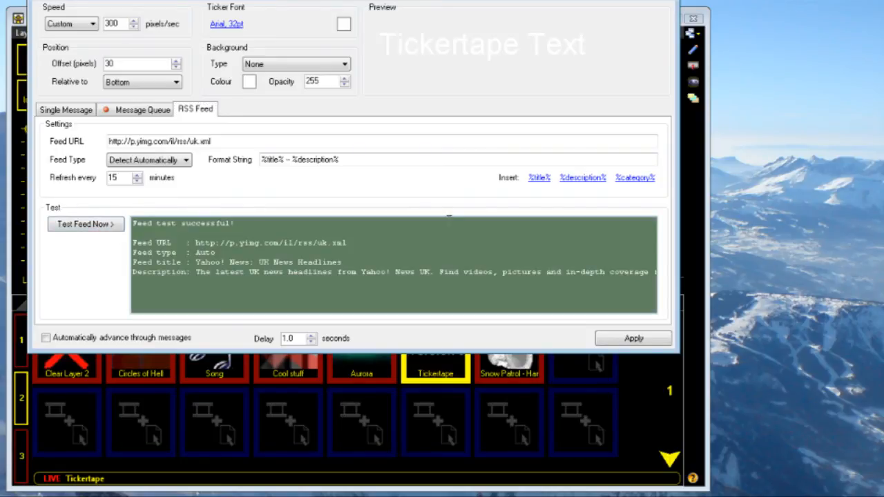
pyautogui.click(633, 338)
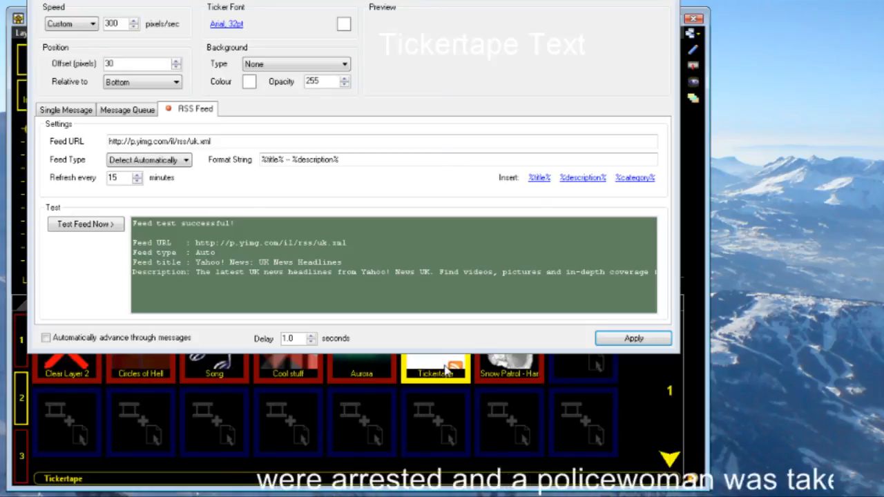
pyautogui.click(67, 368)
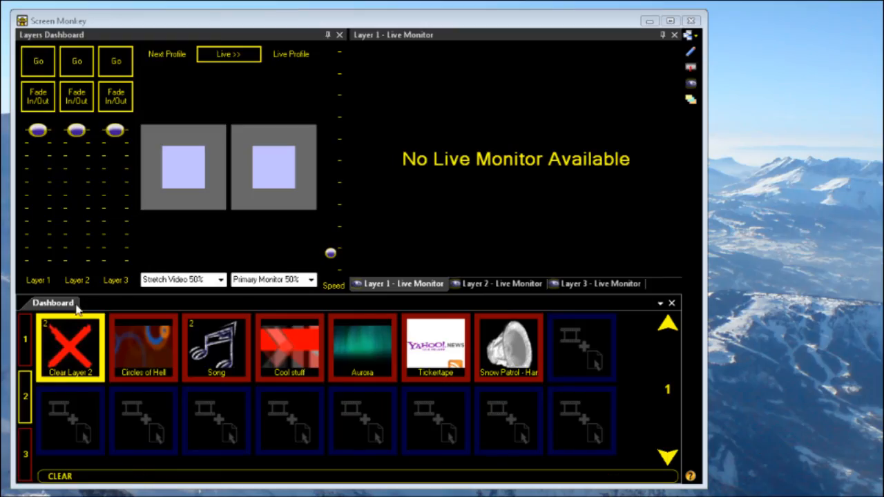
# - Undock the Dashboard as a floating window, move it around, and dock it back below the Layers Dashboard
pyautogui.moveTo(53, 307)
pyautogui.mouseDown()
pyautogui.moveTo(118, 295)
pyautogui.moveTo(250, 183)
pyautogui.moveTo(217, 118)
pyautogui.mouseUp()
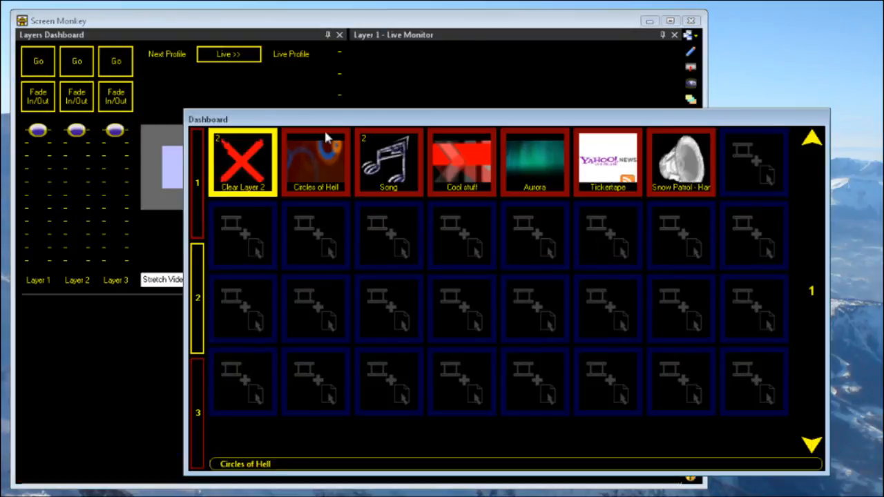
pyautogui.moveTo(379, 124); pyautogui.dragTo(278, 129)
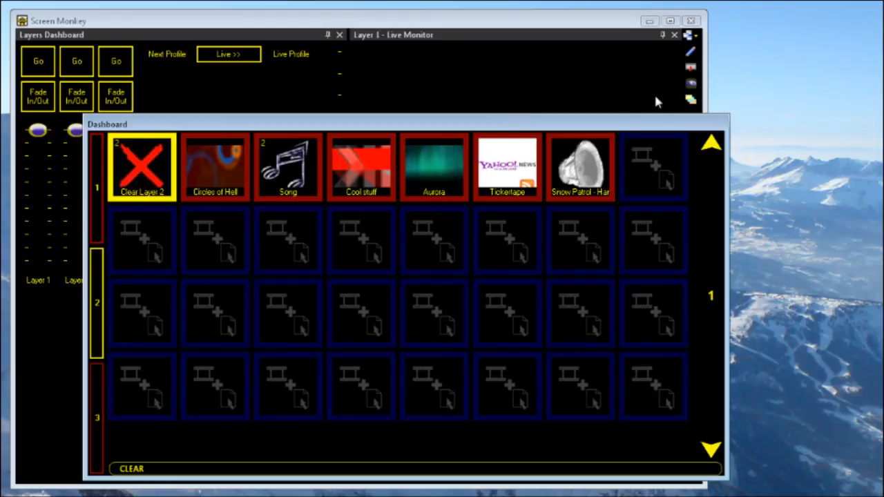
pyautogui.moveTo(528, 128); pyautogui.dragTo(349, 390)
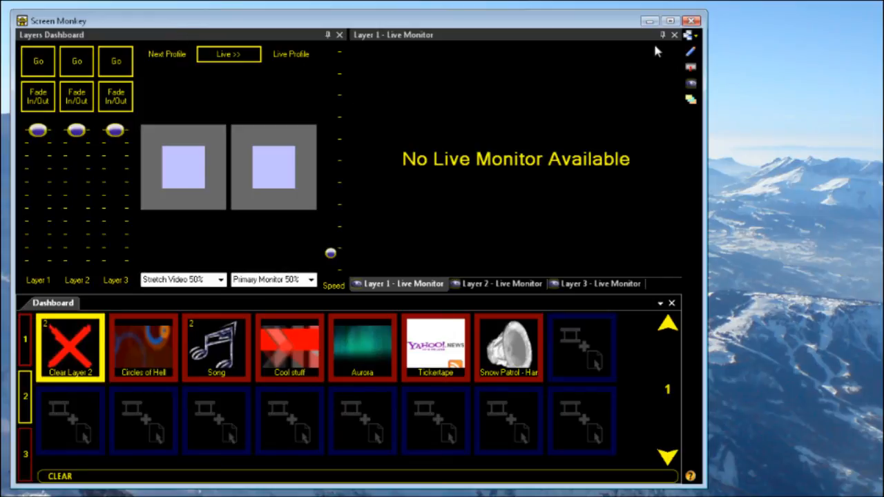
# - Save the current window layout as a new view named "Example"
pyautogui.click(698, 37)
pyautogui.click(696, 38)
pyautogui.click(697, 39)
pyautogui.click(645, 73)
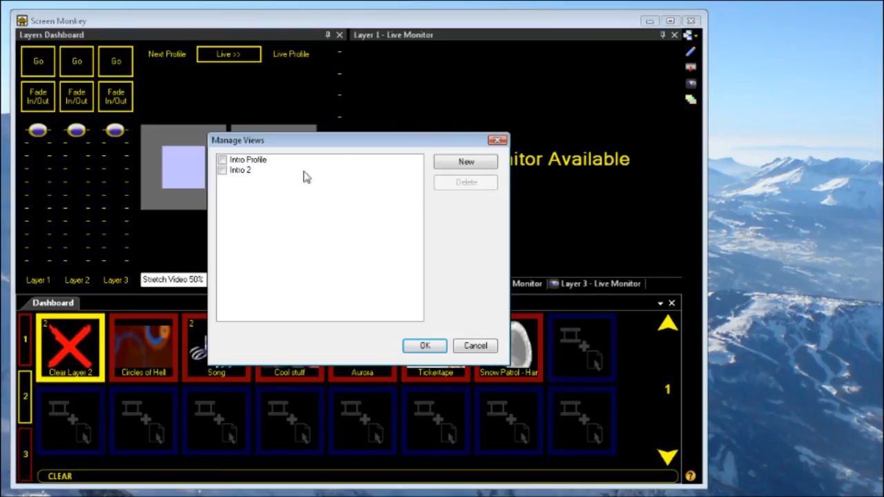
pyautogui.click(474, 170)
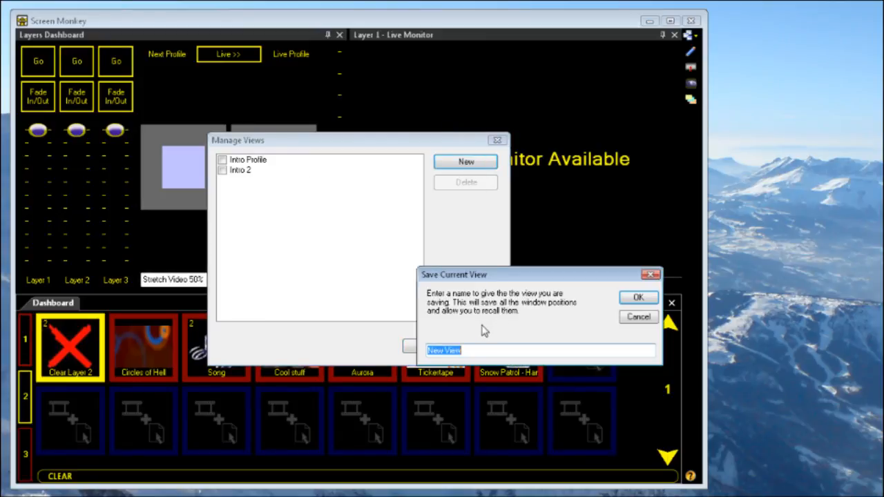
pyautogui.write('Example')
pyautogui.press('Return')
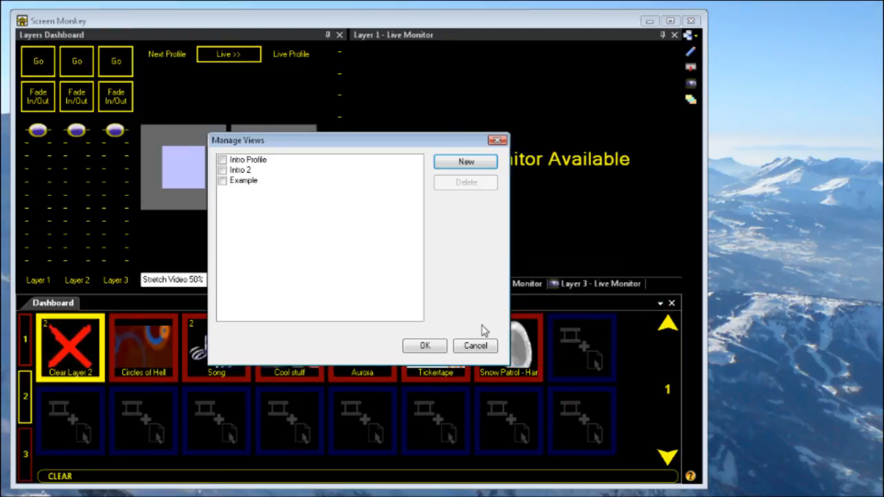
pyautogui.click(431, 346)
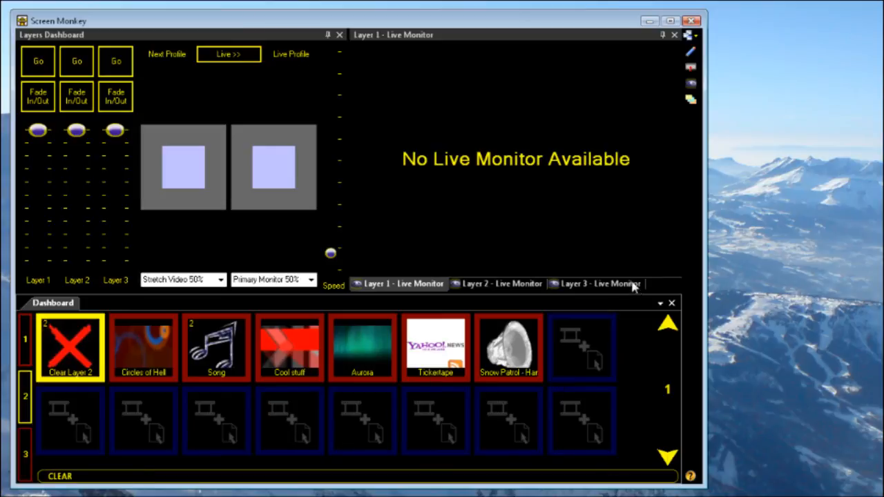
# - Recall the saved views Intro Profile, Intro 2 and Example one after another
pyautogui.click(690, 34)
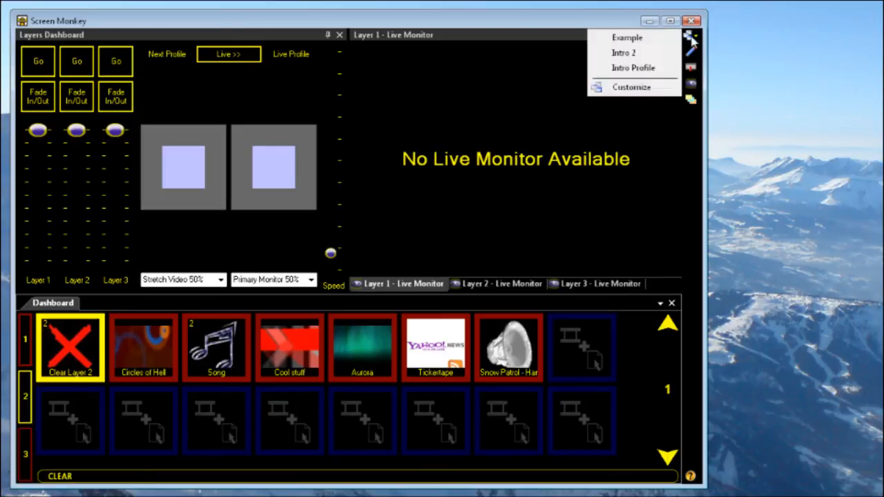
pyautogui.click(632, 68)
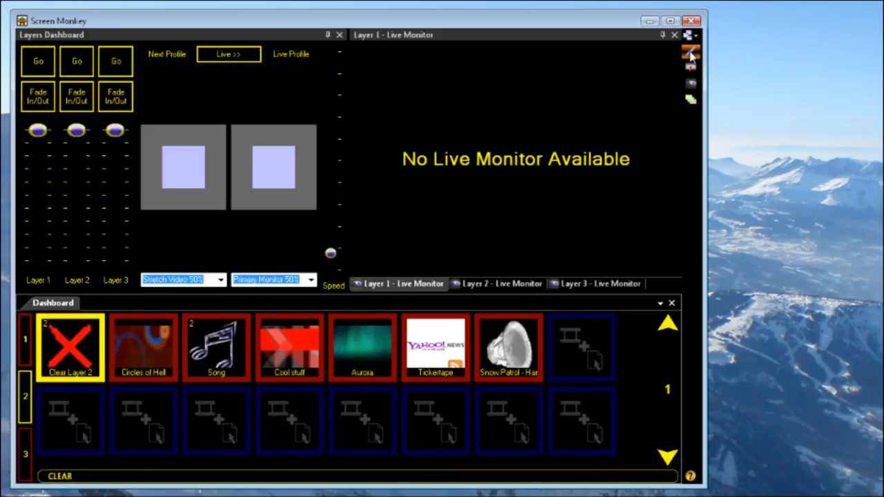
pyautogui.click(692, 38)
pyautogui.click(628, 55)
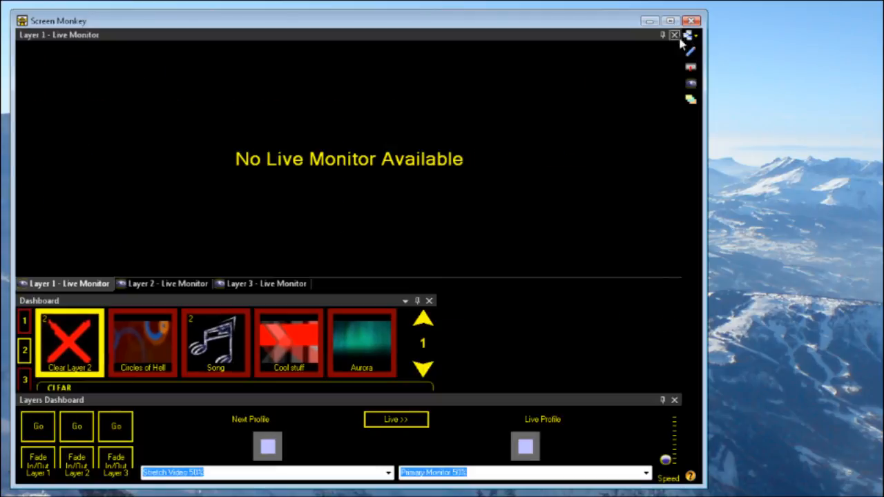
pyautogui.click(691, 35)
pyautogui.click(636, 38)
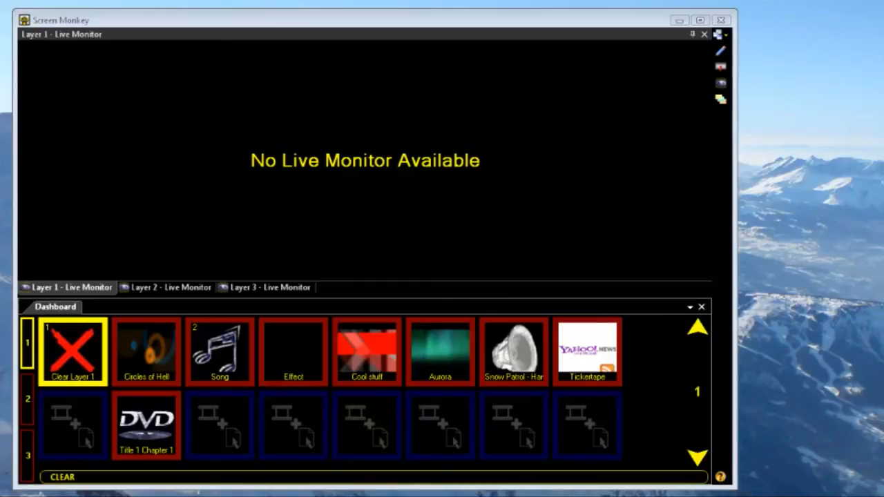
# - Open the show file IntroShow.xml, keeping Clips selected and toggling Display Profiles in the advanced list of items to load
pyautogui.rightClick(364, 425)
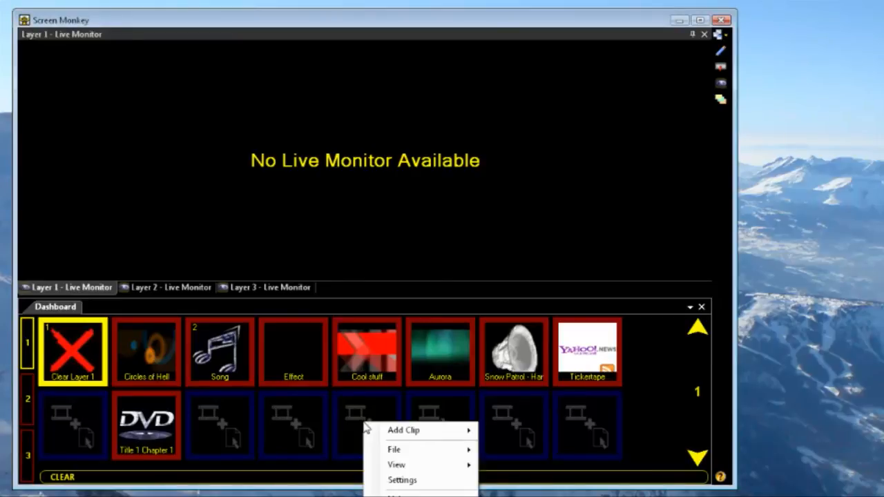
pyautogui.moveTo(448, 452)
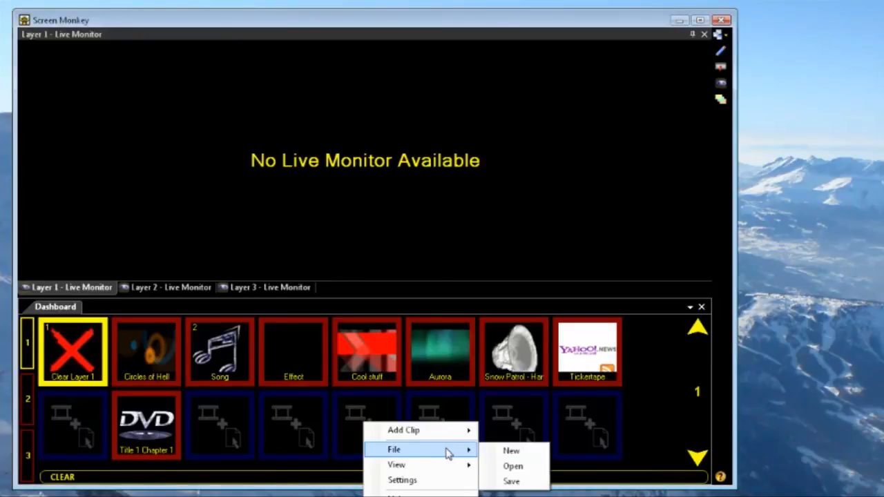
pyautogui.click(514, 466)
pyautogui.click(625, 380)
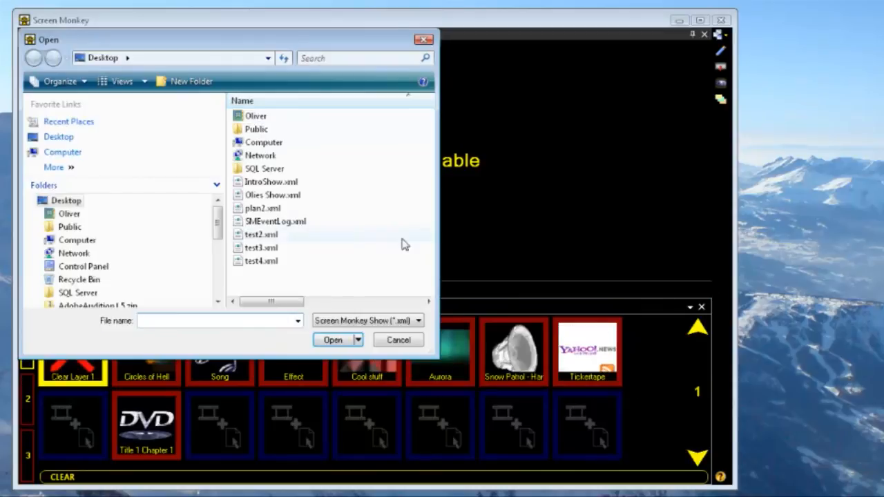
pyautogui.click(273, 183)
pyautogui.click(332, 339)
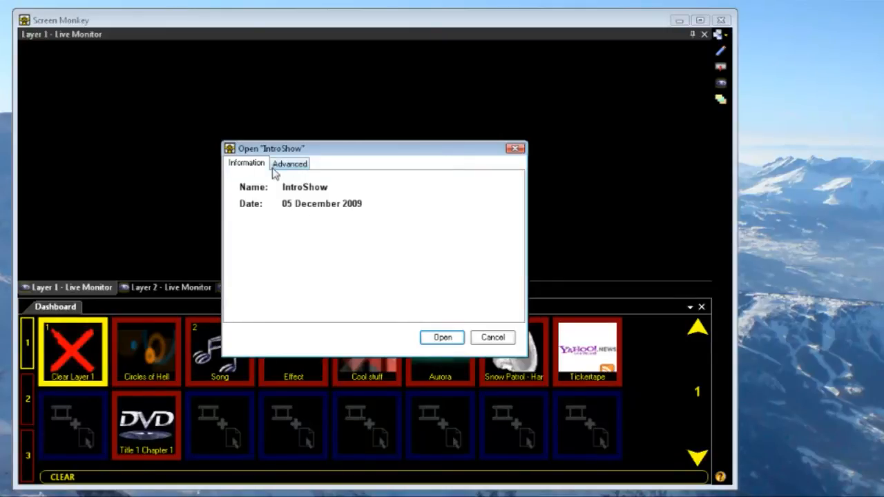
pyautogui.click(298, 169)
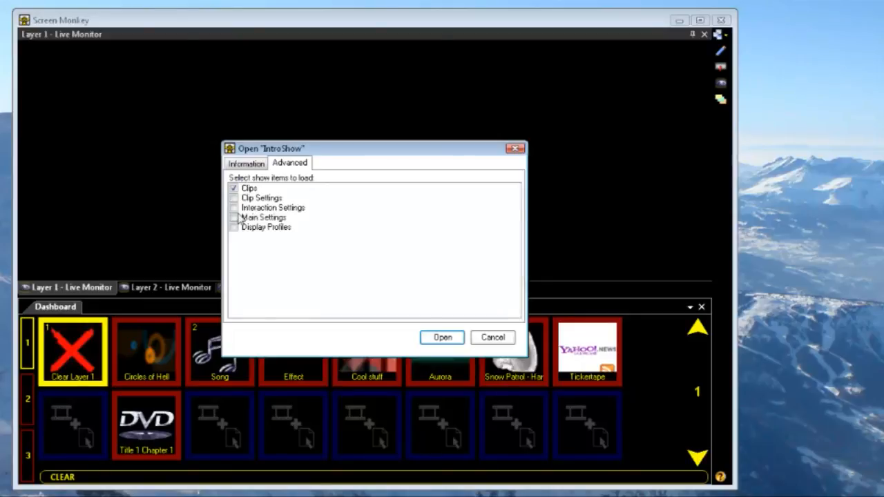
pyautogui.click(234, 229)
pyautogui.click(442, 337)
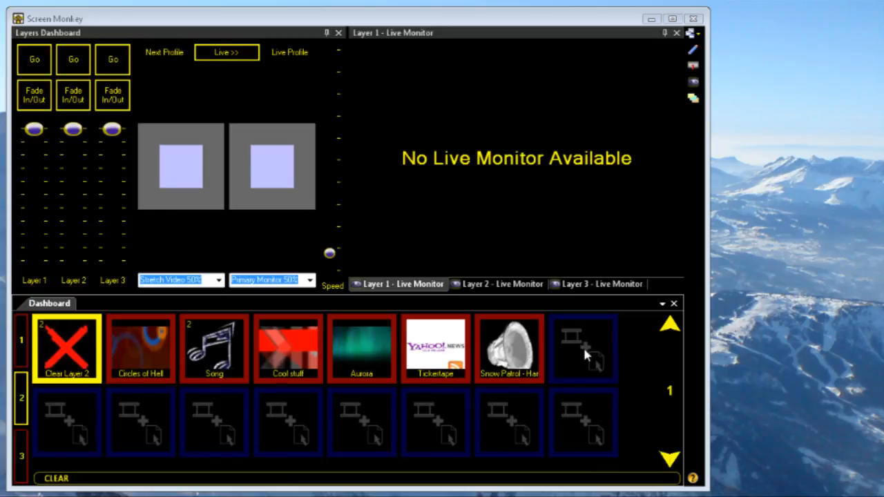
# - Add a DVD clip from the DVD drive in the empty slot after the Snow Patrol clip
pyautogui.doubleClick(582, 349)
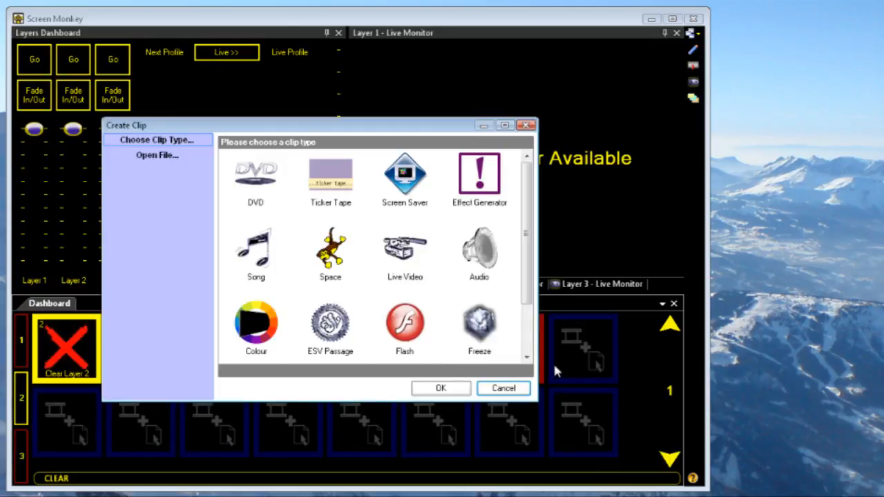
pyautogui.doubleClick(260, 180)
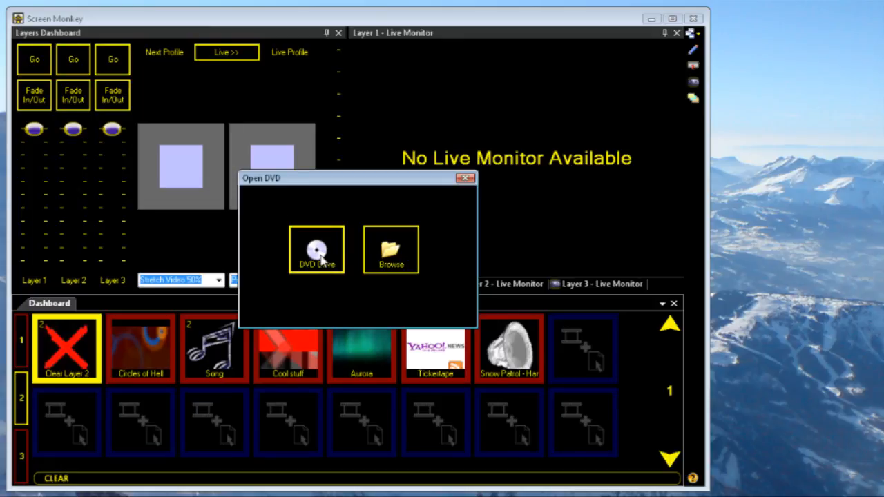
pyautogui.click(319, 257)
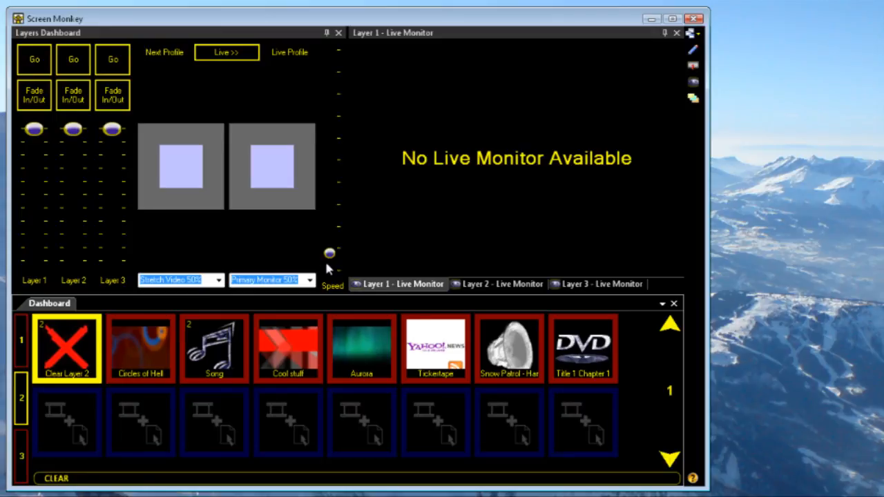
# - In edit mode, move the Song, Cool stuff, Aurora and Tickertape clips together to the second row and back, and leave edit mode
pyautogui.click(692, 49)
pyautogui.moveTo(210, 339); pyautogui.dragTo(443, 366)
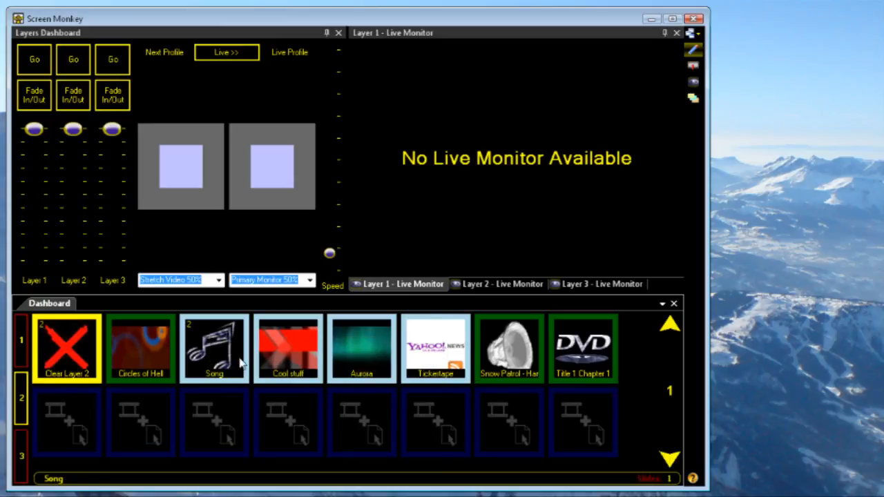
pyautogui.moveTo(220, 354); pyautogui.dragTo(292, 422)
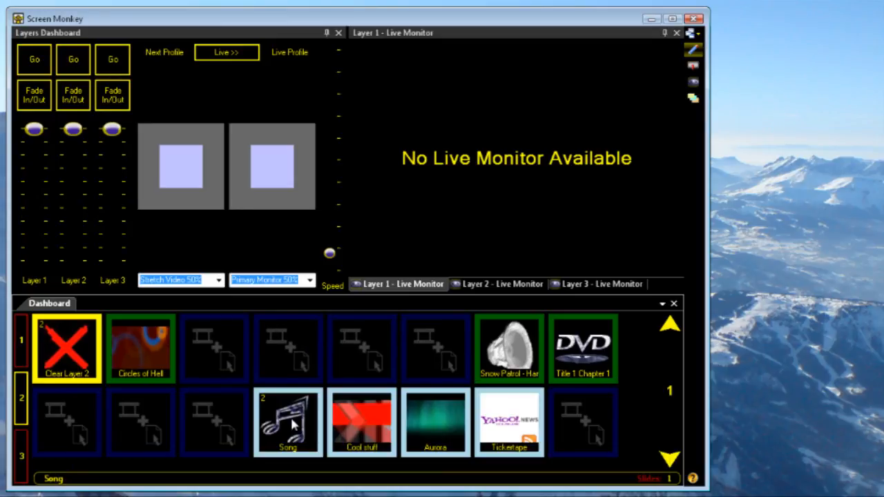
pyautogui.moveTo(221, 356); pyautogui.dragTo(221, 355)
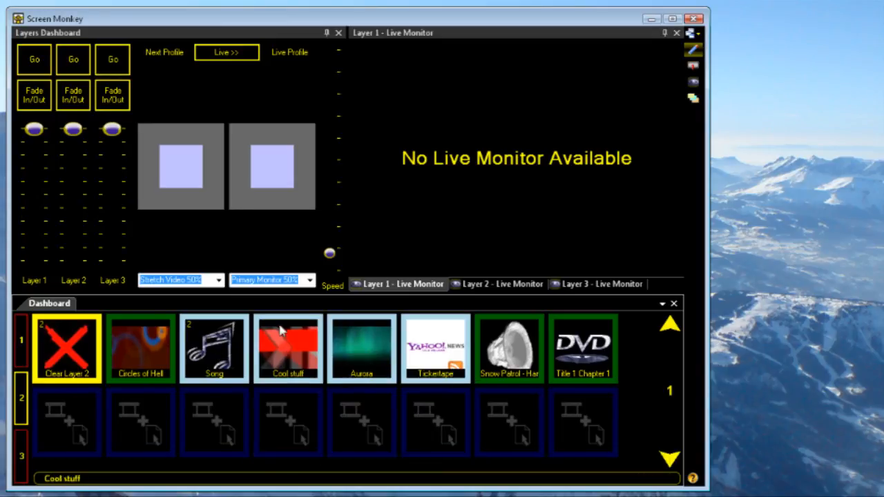
pyautogui.click(692, 50)
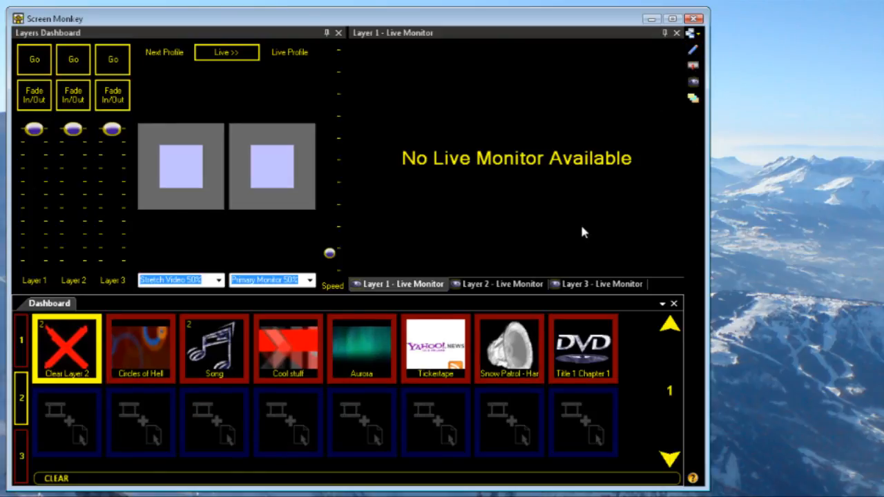
# - In the settings, create a new display profile named Example and bring its editor fully into view
pyautogui.rightClick(357, 413)
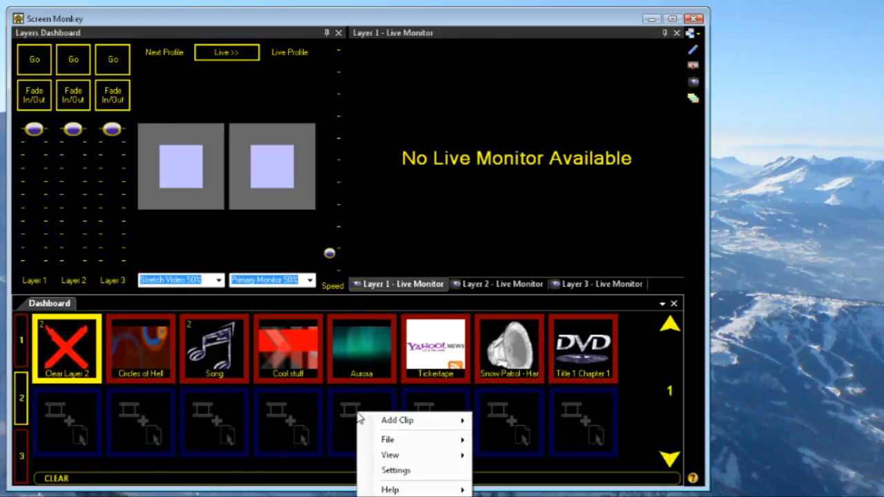
pyautogui.click(410, 474)
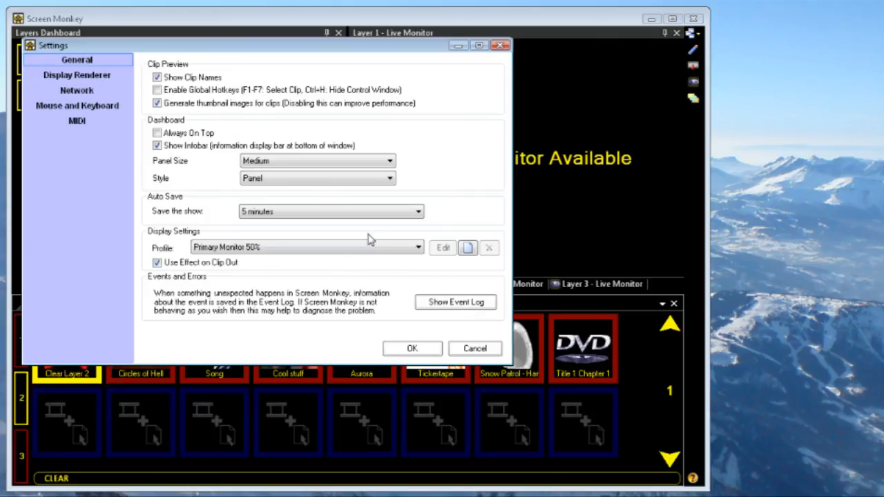
pyautogui.click(468, 248)
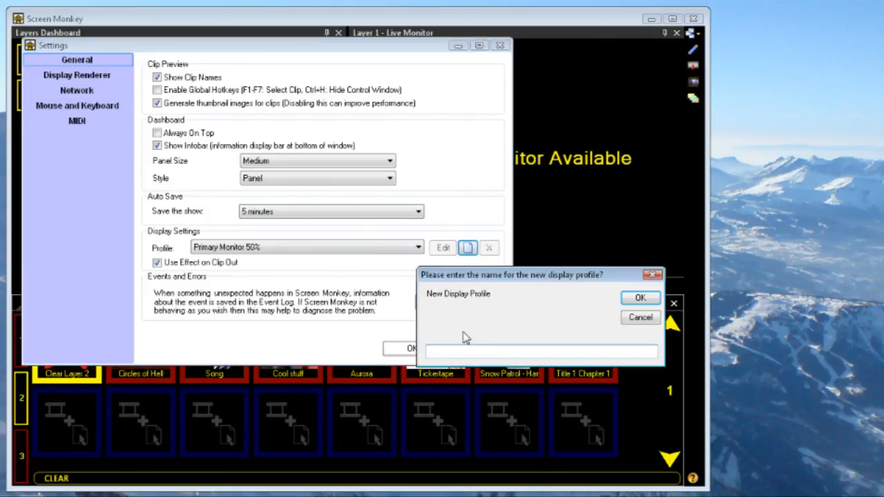
pyautogui.write('Example')
pyautogui.click(641, 298)
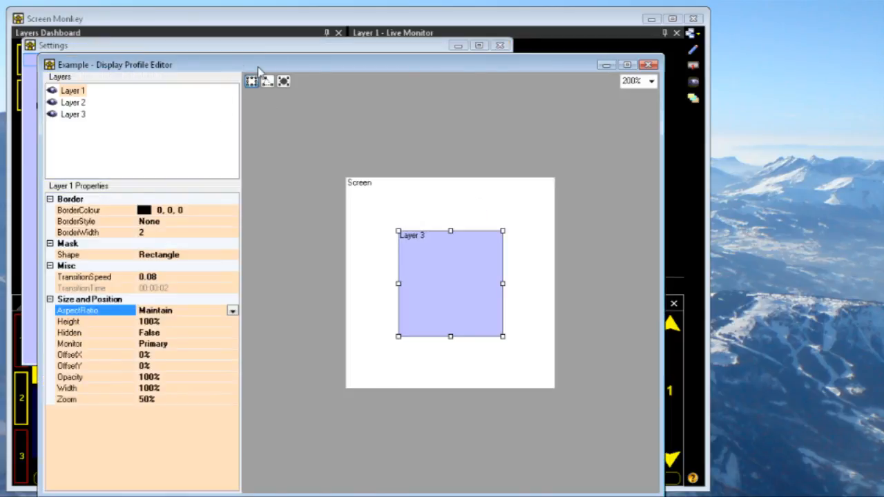
pyautogui.moveTo(259, 67); pyautogui.dragTo(238, 43)
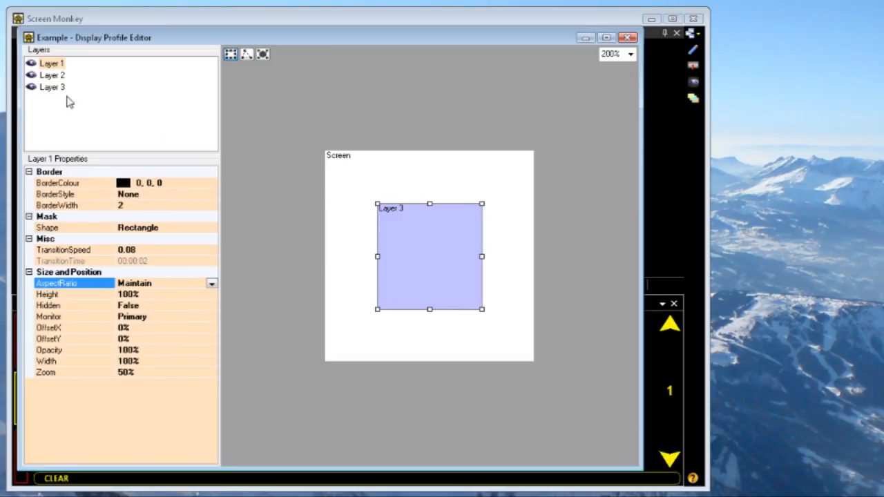
# - Hide Layer 2 and Layer 3 in the display profile and give Layer 1 an elliptical mask shape
pyautogui.click(31, 88)
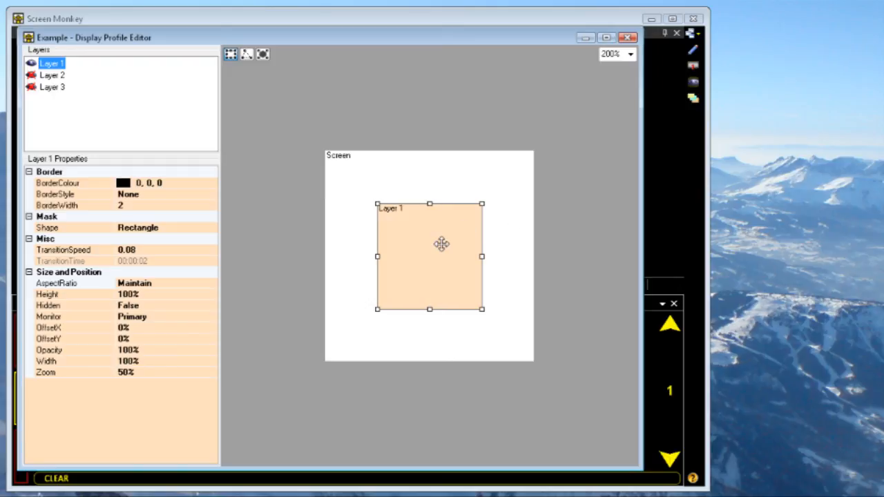
pyautogui.click(262, 54)
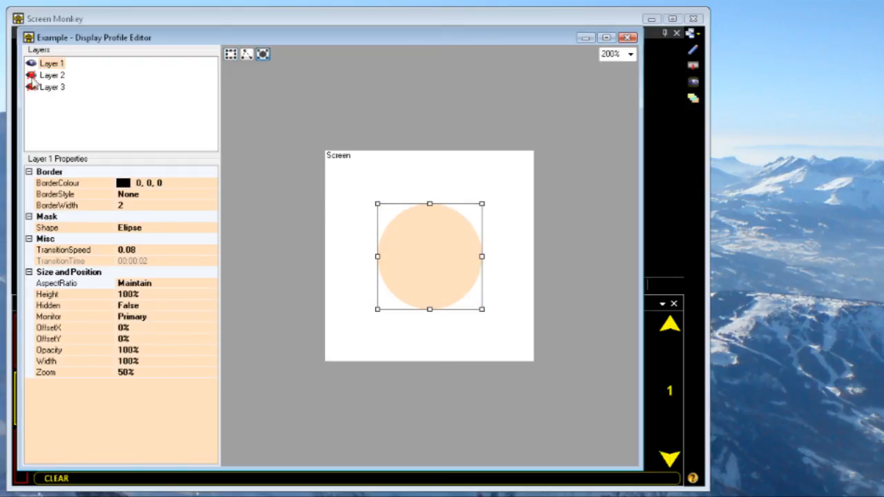
# - Show Layer 2 and turn Layer 1's mask into a polygon, bringing both upper corners together at the top centre to form a triangle
pyautogui.click(31, 75)
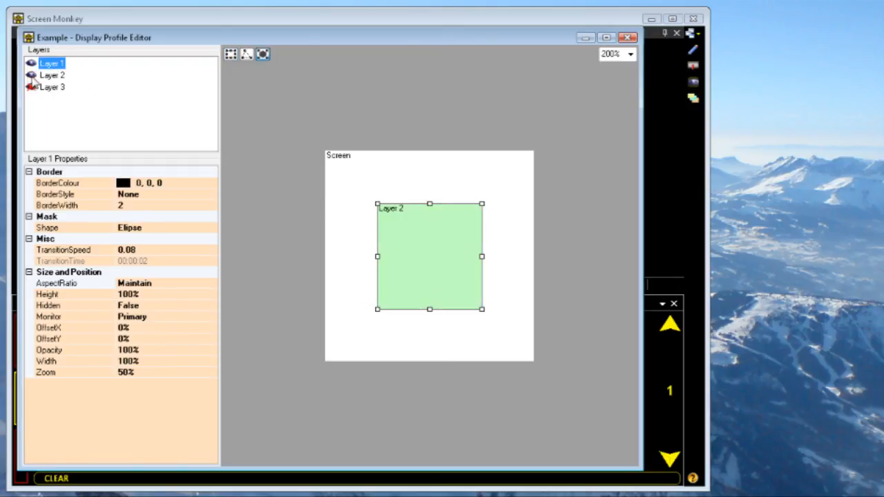
pyautogui.click(247, 55)
pyautogui.moveTo(376, 204); pyautogui.dragTo(424, 204)
pyautogui.moveTo(481, 204); pyautogui.dragTo(429, 204)
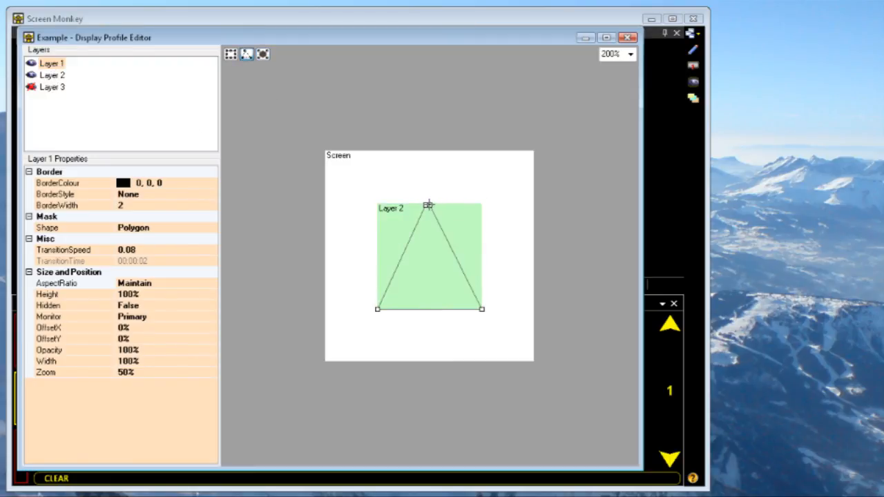
# - Toggle the layers' visibility until only Layer 1 is shown, close the profile editor and accept the settings
pyautogui.click(32, 88)
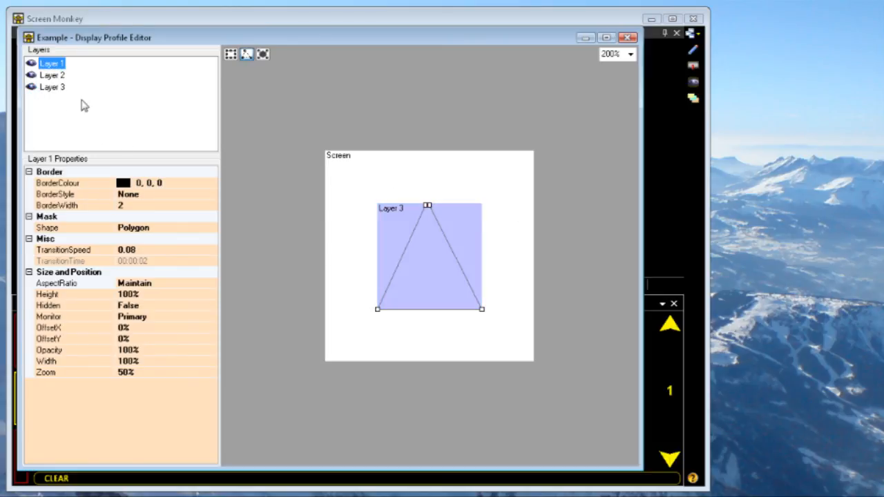
pyautogui.click(31, 63)
pyautogui.click(31, 87)
pyautogui.click(31, 75)
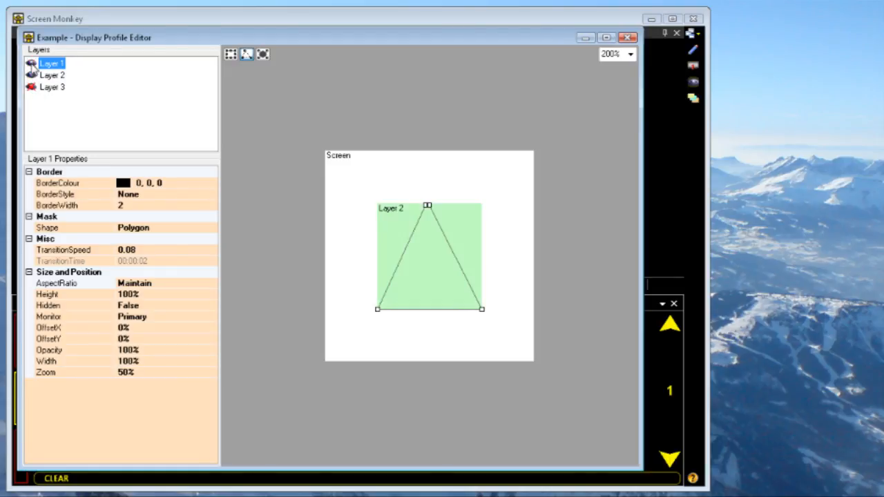
pyautogui.click(31, 63)
pyautogui.click(31, 75)
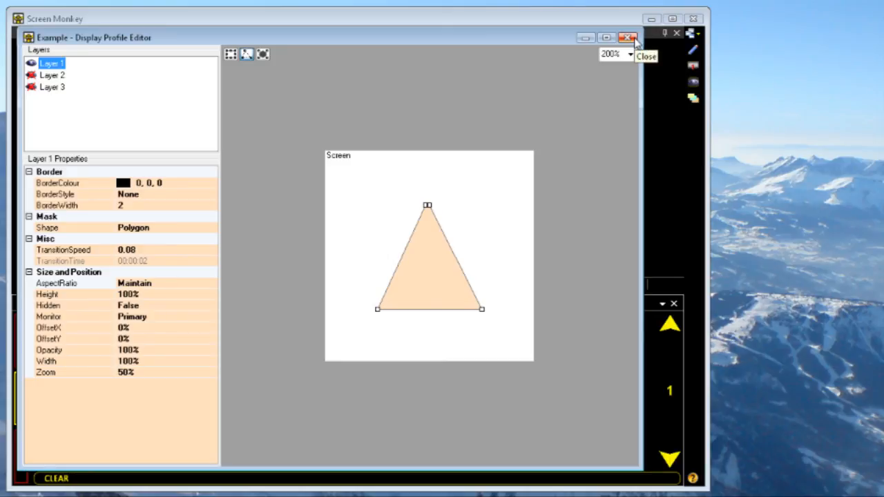
pyautogui.click(627, 38)
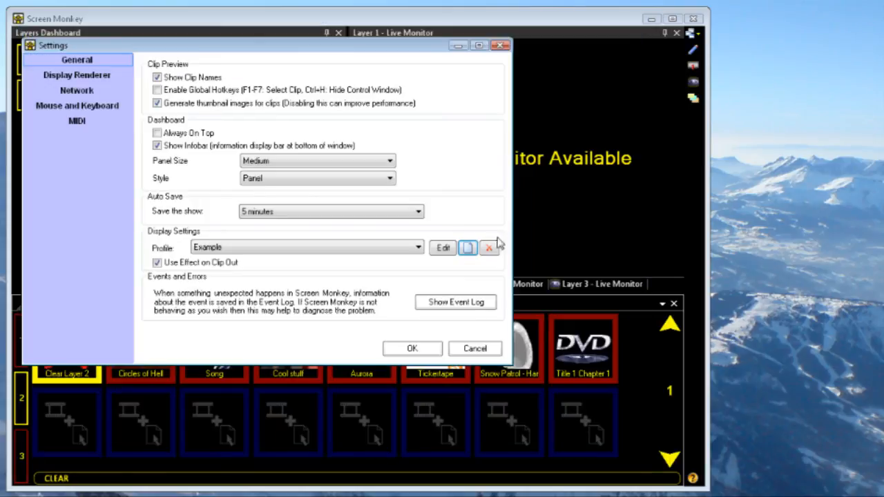
pyautogui.click(421, 351)
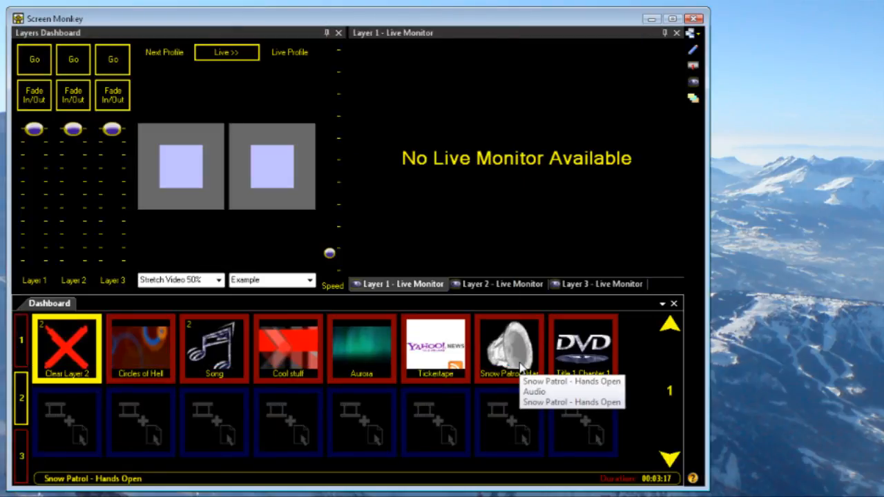